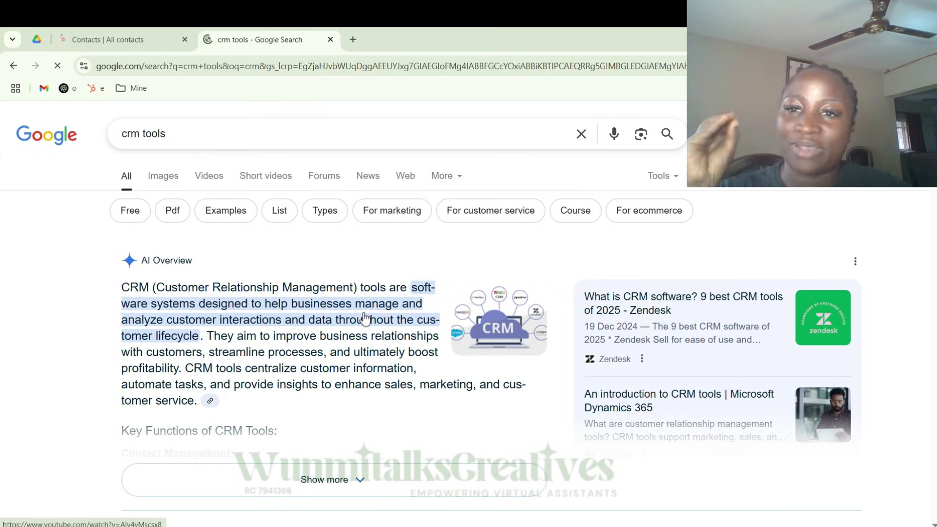
- Scroll the Google results to HubSpot's free CRM listing, then return to the All contacts tab
scroll(174, 309, down, 7)
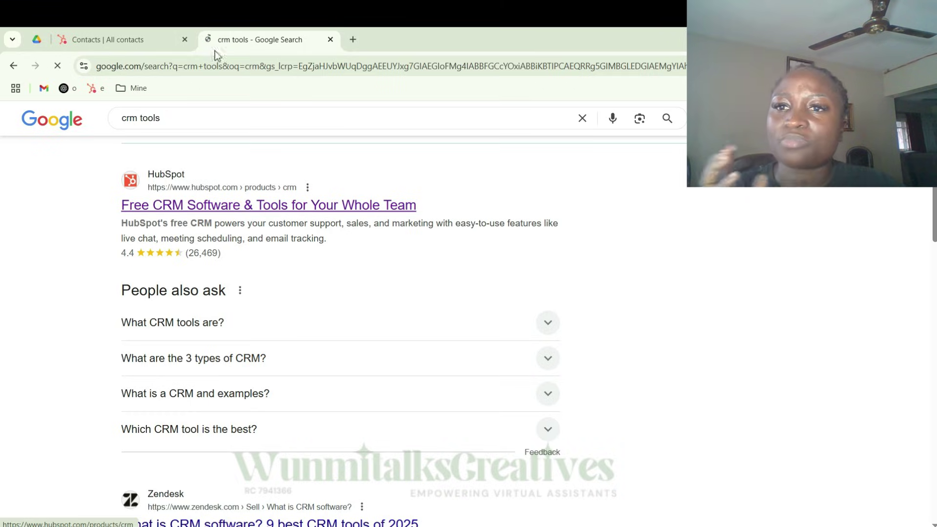
click(132, 35)
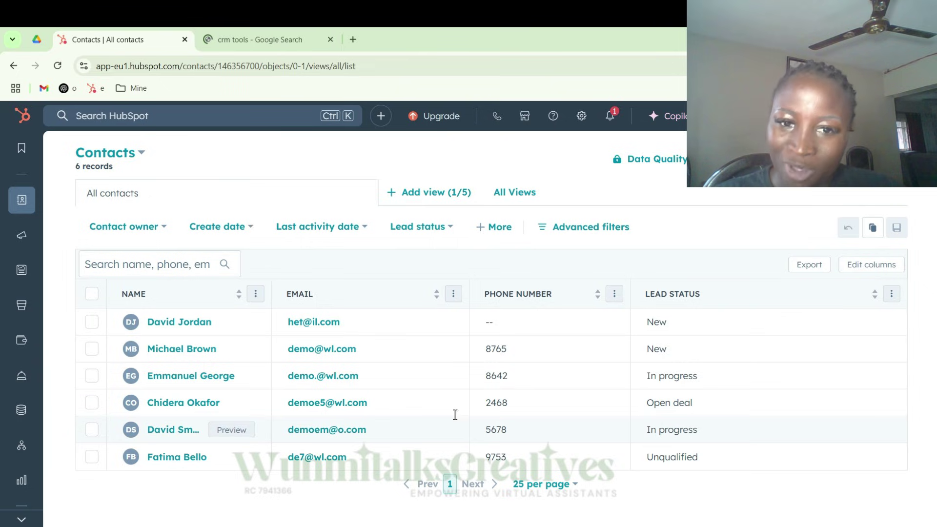
click(521, 395)
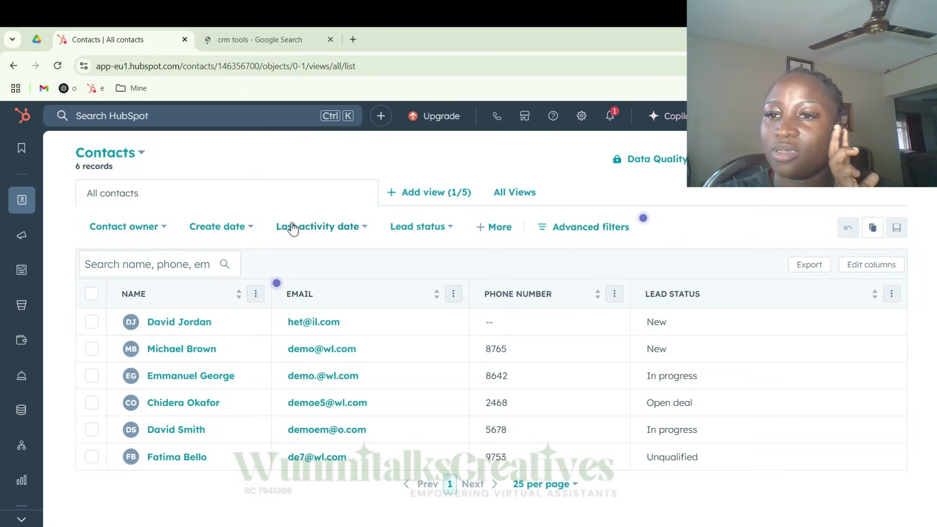
mouse_move(22, 202)
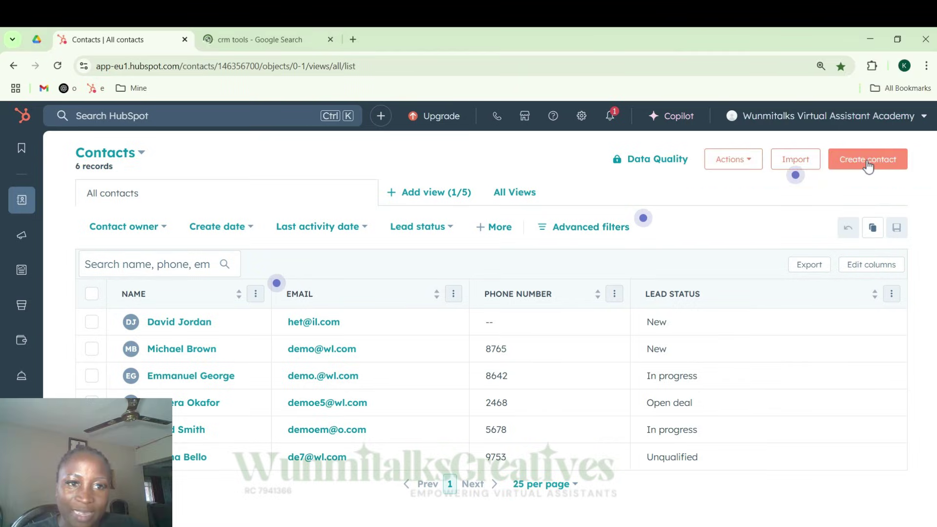
- Start a new contact, entering the contact's email address and first and last name
click(867, 161)
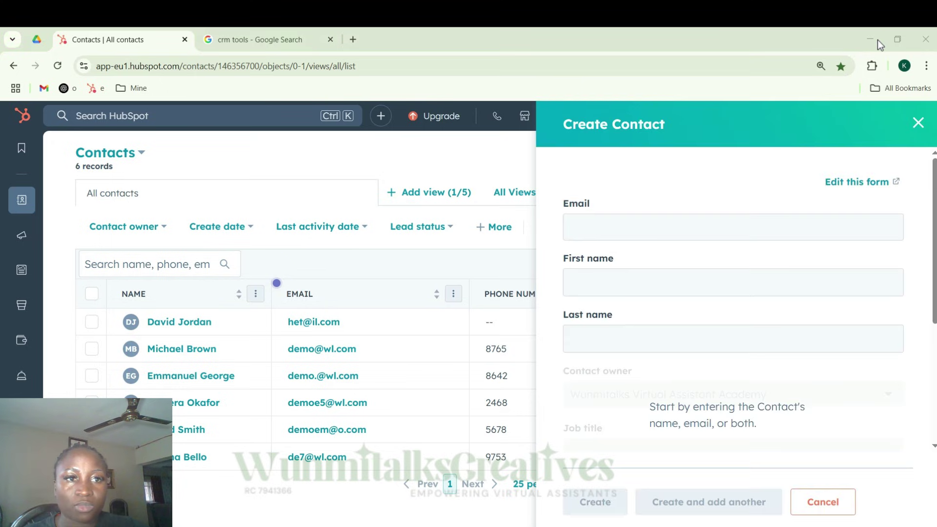
scroll(746, 273, down, 5)
scroll(749, 293, up, 4)
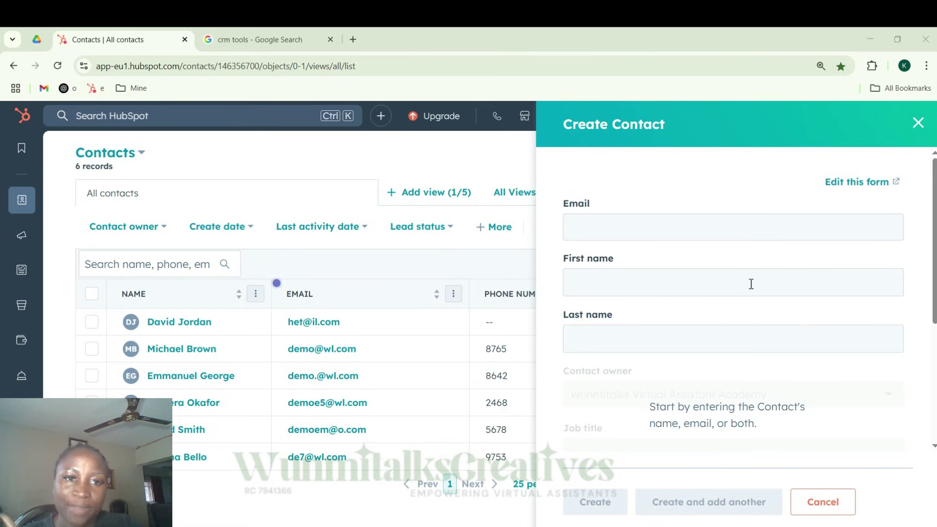
click(652, 224)
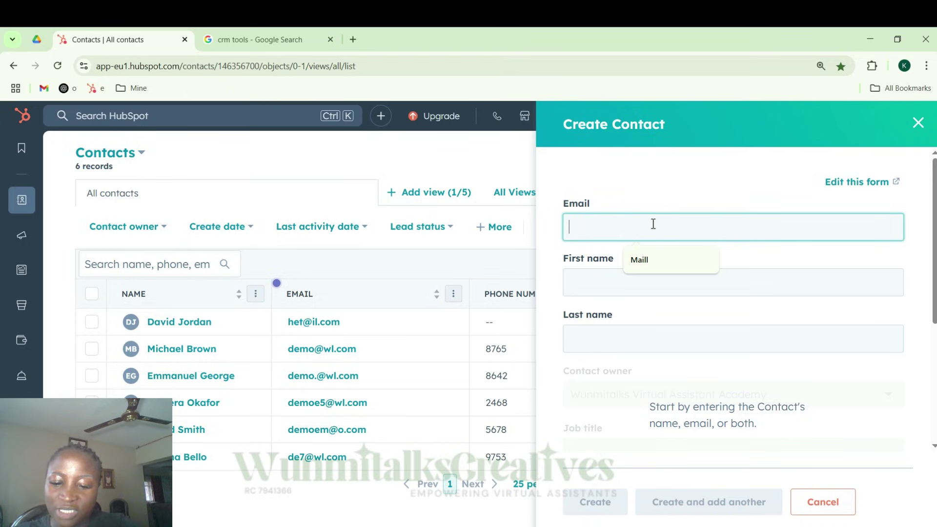
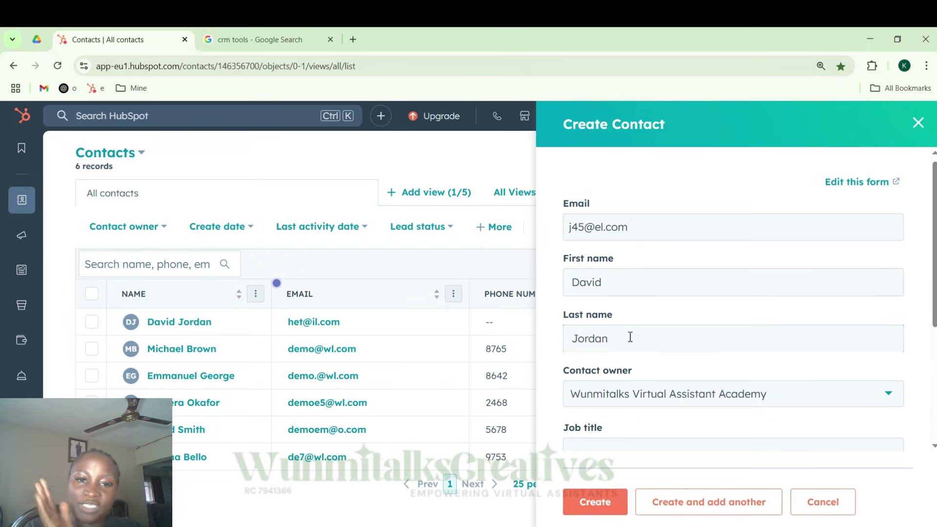
- Review the Create Contact form's email and first name entries
scroll(630, 337, down, 3)
scroll(613, 330, down, 1)
scroll(613, 328, up, 4)
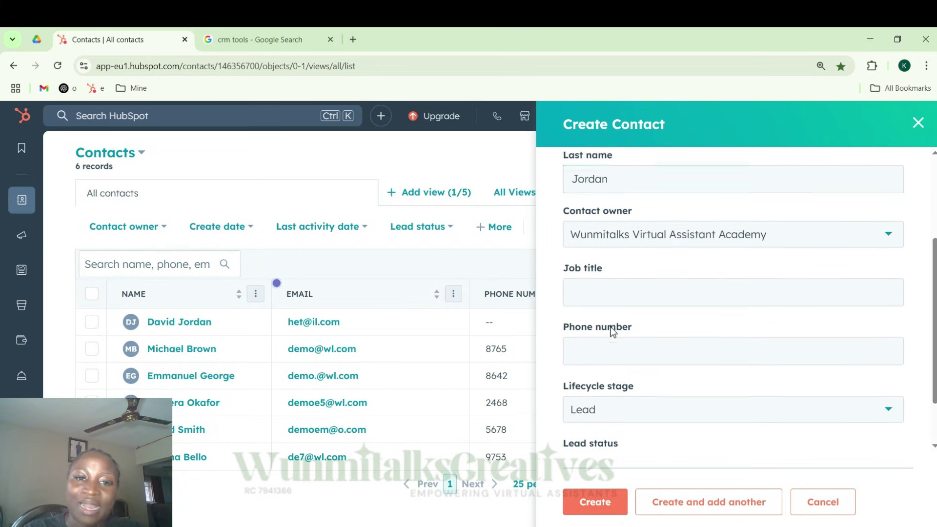
scroll(615, 293, down, 3)
scroll(616, 325, up, 4)
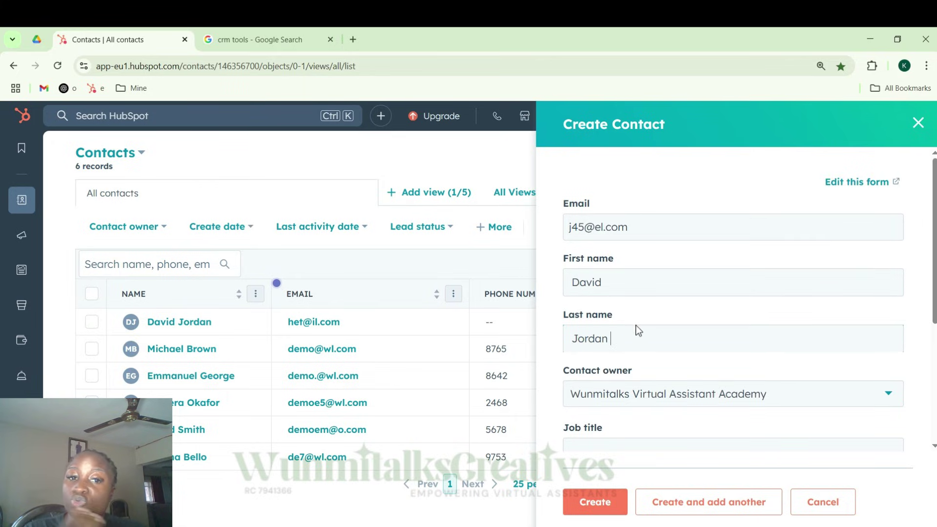
scroll(649, 339, down, 4)
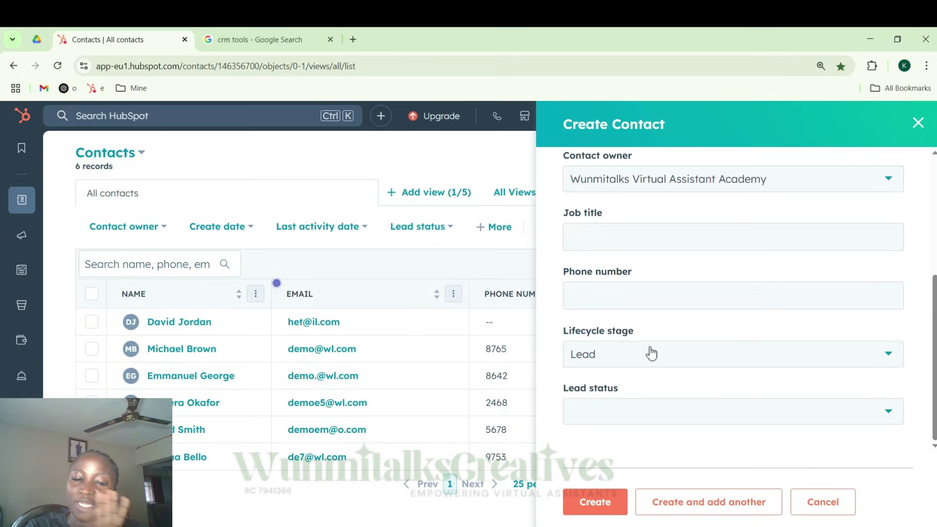
scroll(669, 332, up, 4)
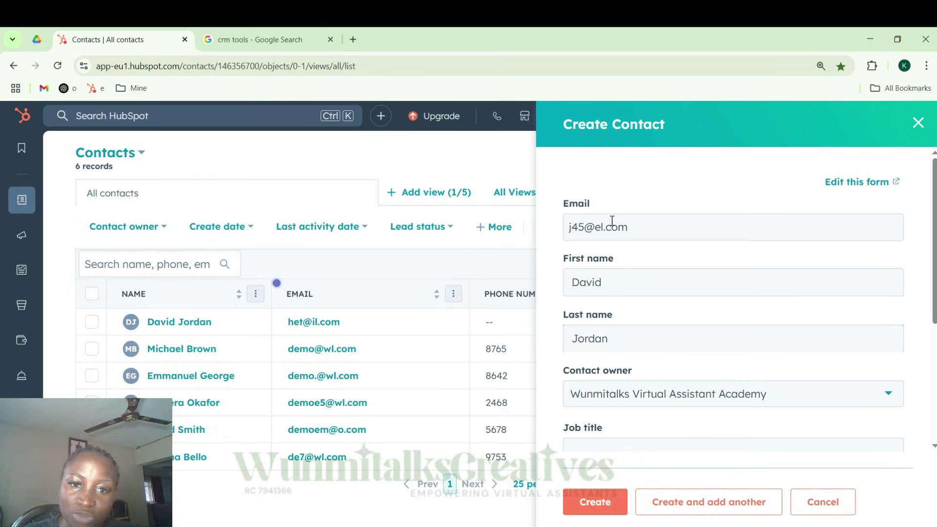
double_click(591, 229)
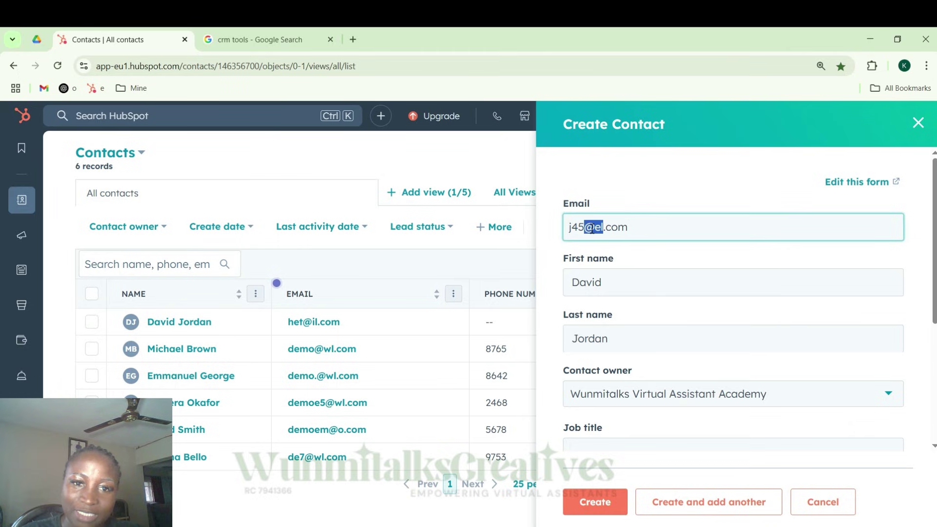
click(622, 280)
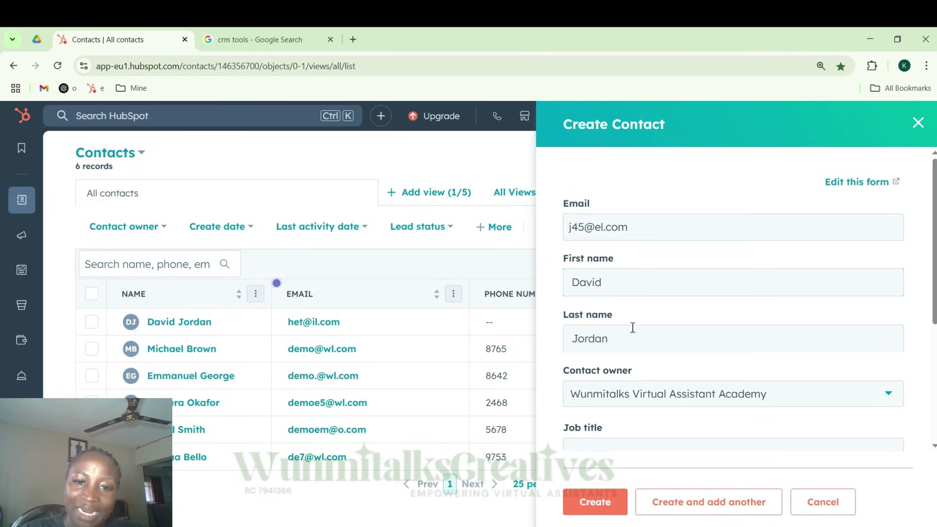
- Leave the contact owner and Lead lifecycle stage unchanged and create the contact
scroll(633, 327, down, 4)
scroll(651, 296, up, 5)
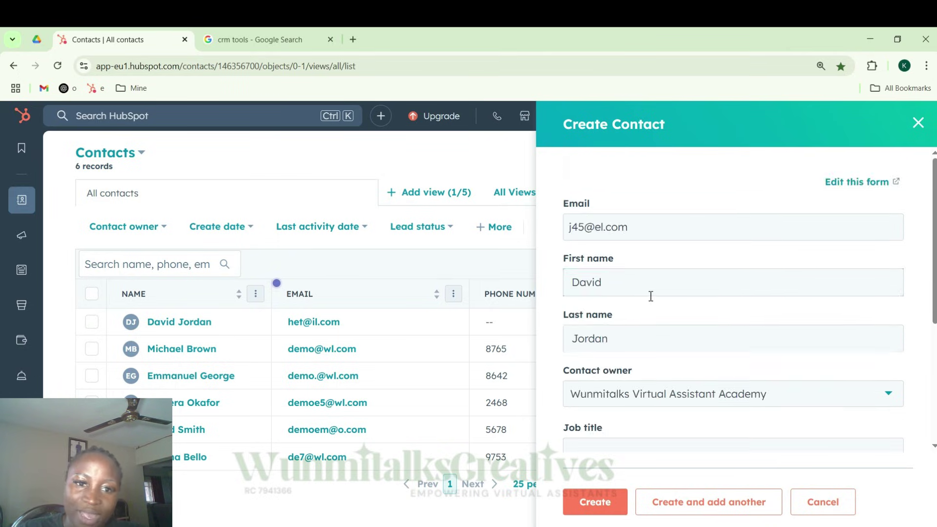
scroll(651, 297, down, 4)
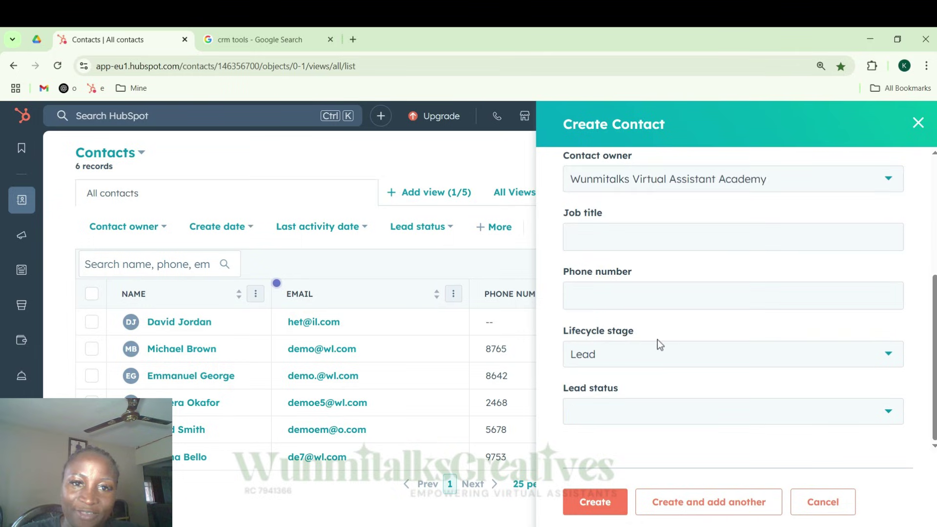
scroll(661, 340, up, 5)
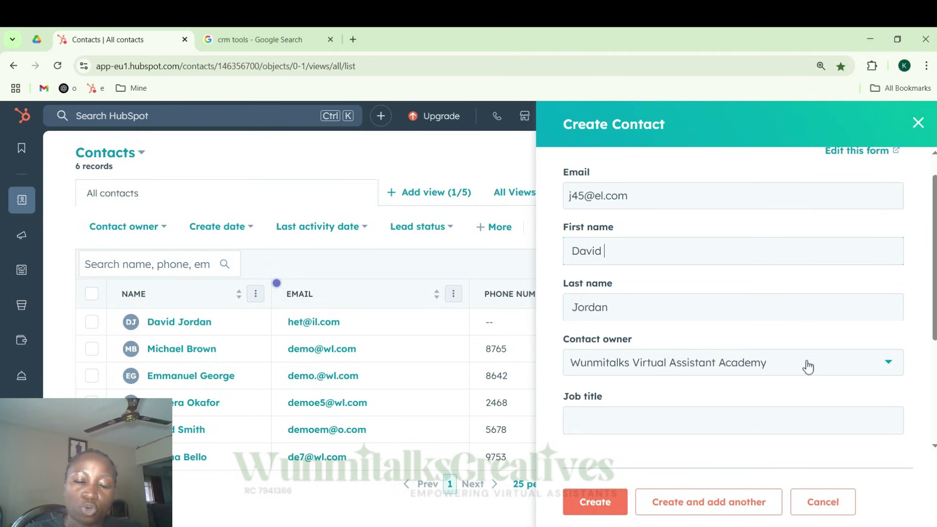
click(659, 367)
click(659, 366)
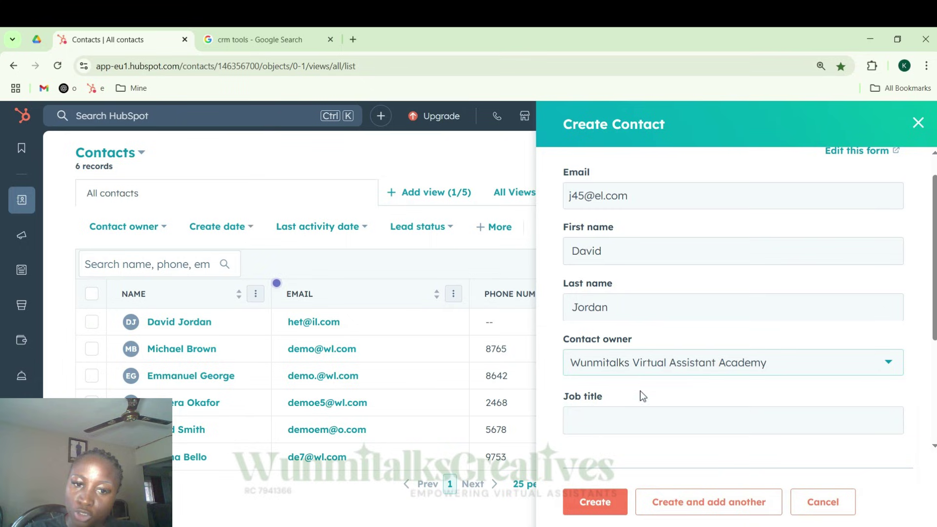
scroll(650, 389, down, 3)
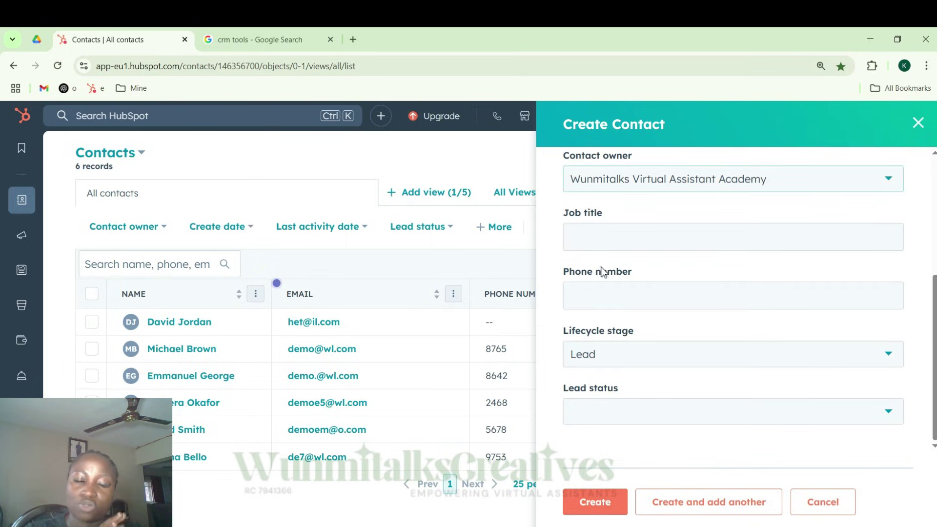
click(600, 508)
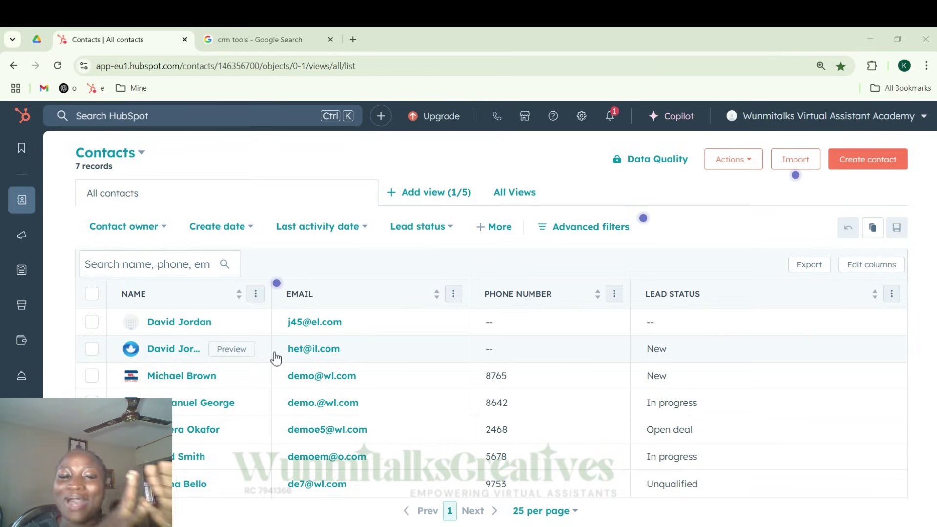
- Set the newest contact's lead status to New
click(660, 323)
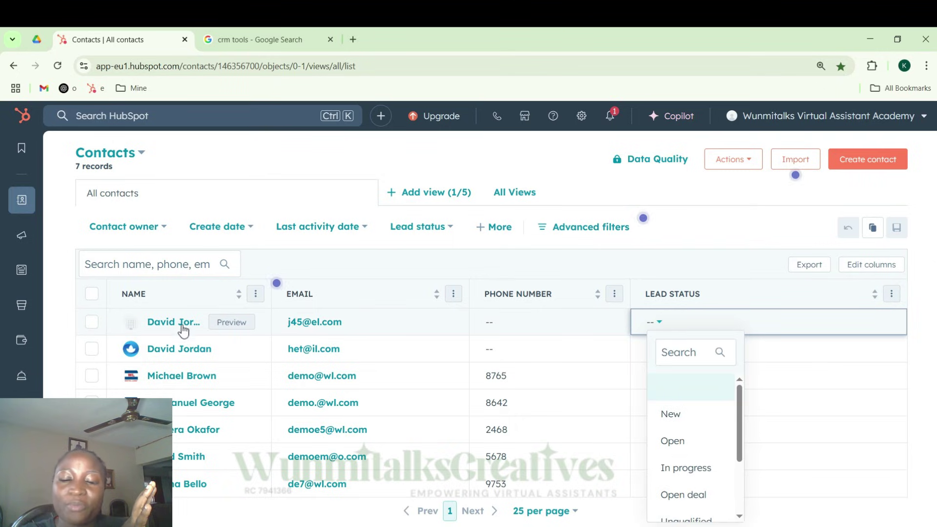
scroll(696, 408, down, 2)
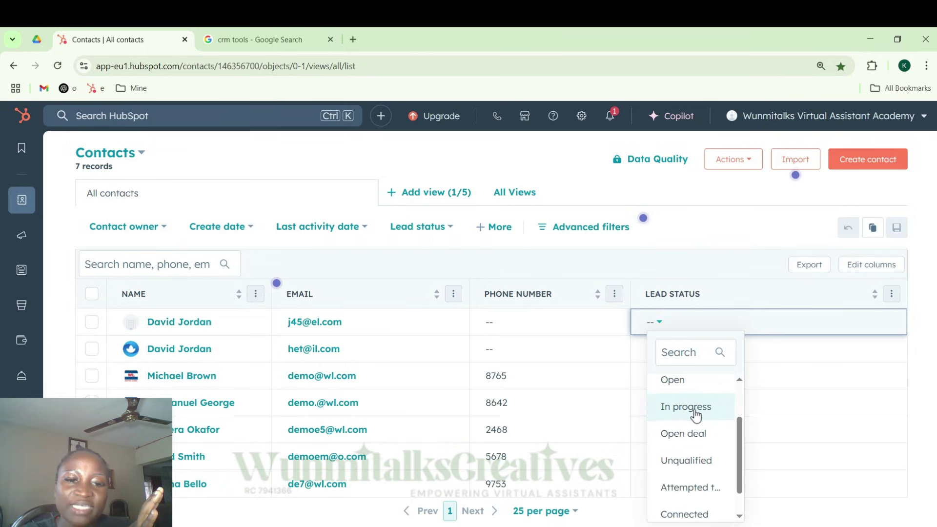
scroll(688, 412, up, 2)
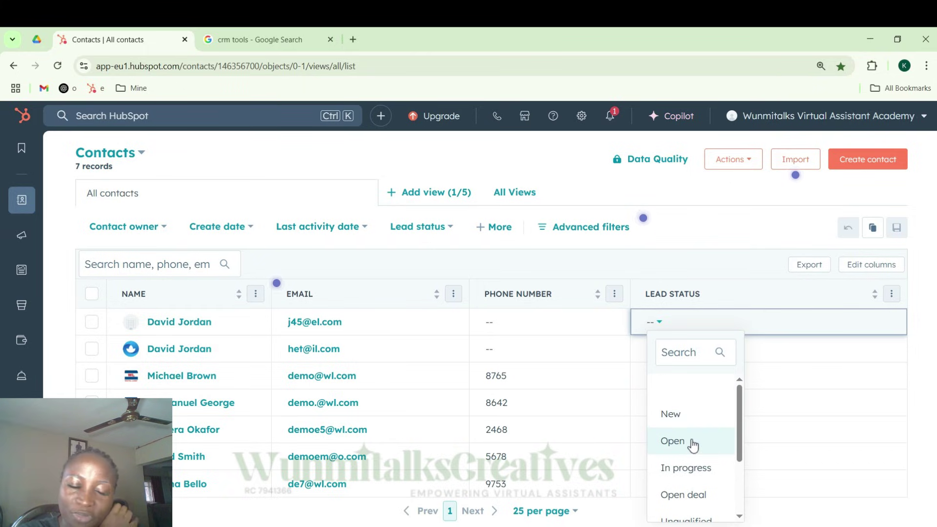
scroll(693, 445, down, 2)
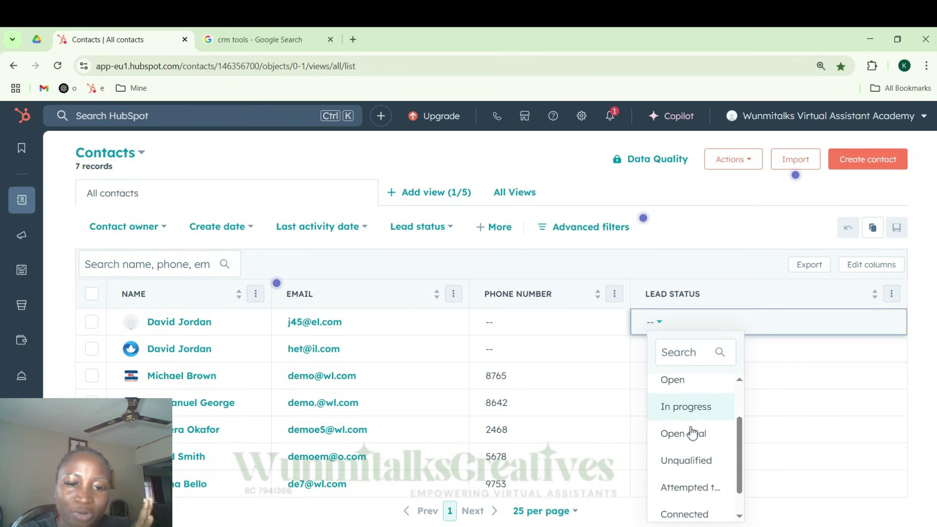
scroll(679, 429, down, 1)
scroll(681, 429, up, 3)
scroll(683, 430, down, 3)
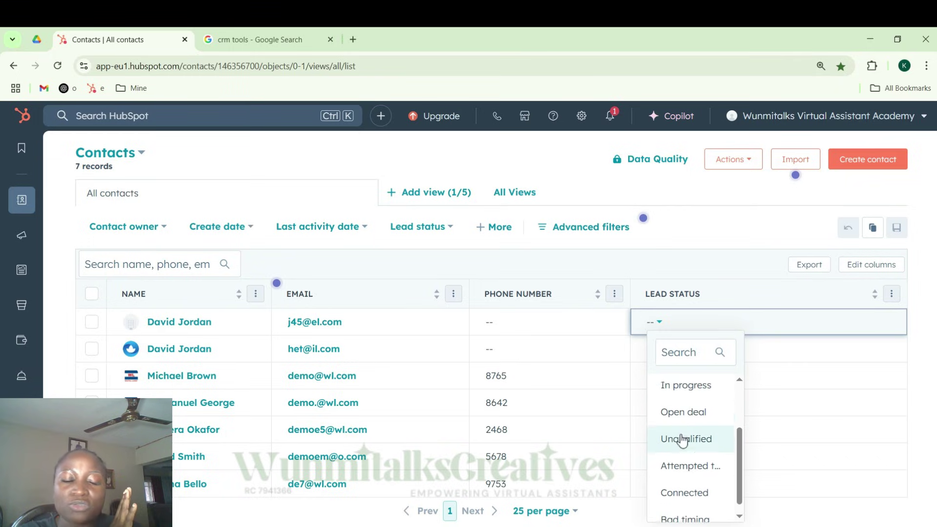
scroll(693, 434, up, 3)
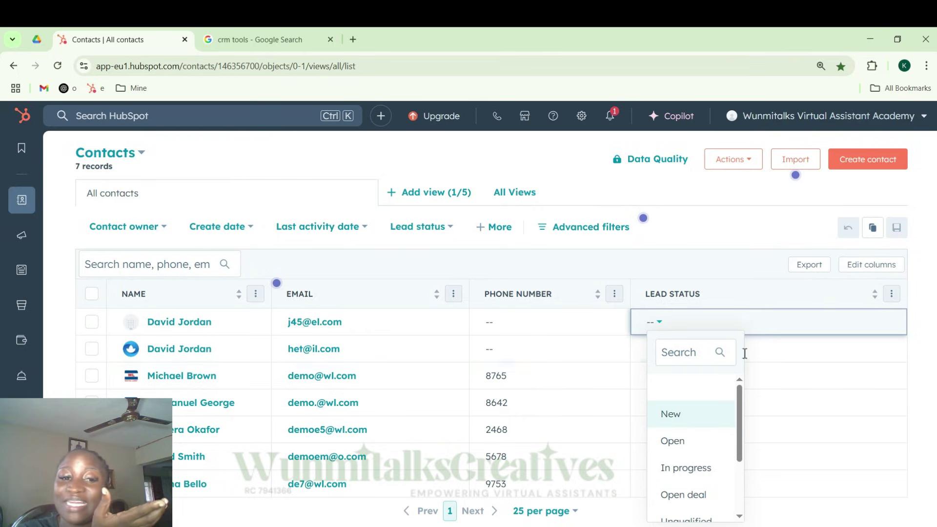
click(697, 414)
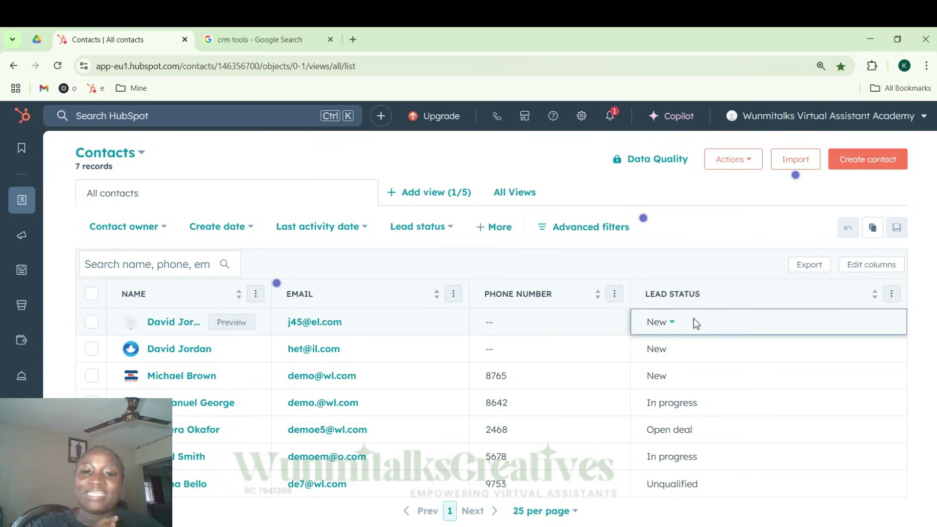
- Reopen that contact's lead status choices, letting the unresponsive page keep loading
click(666, 324)
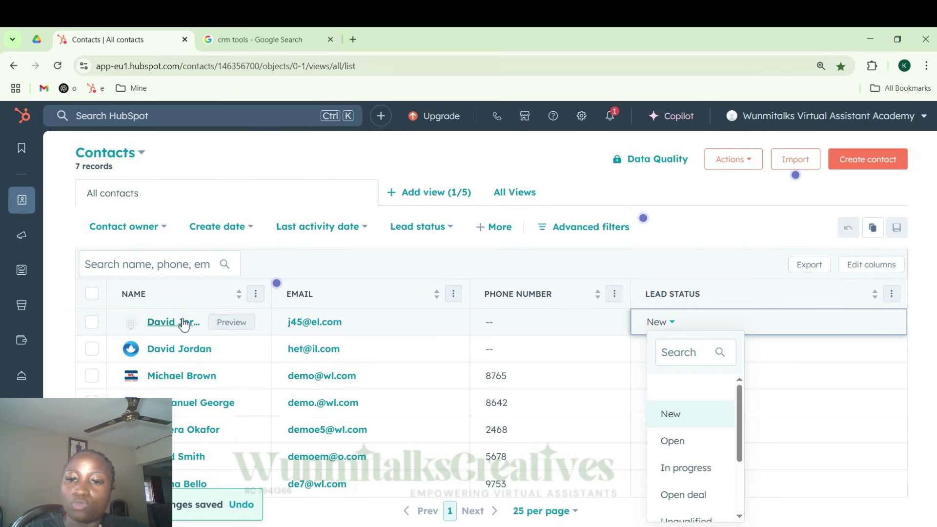
scroll(701, 405, down, 1)
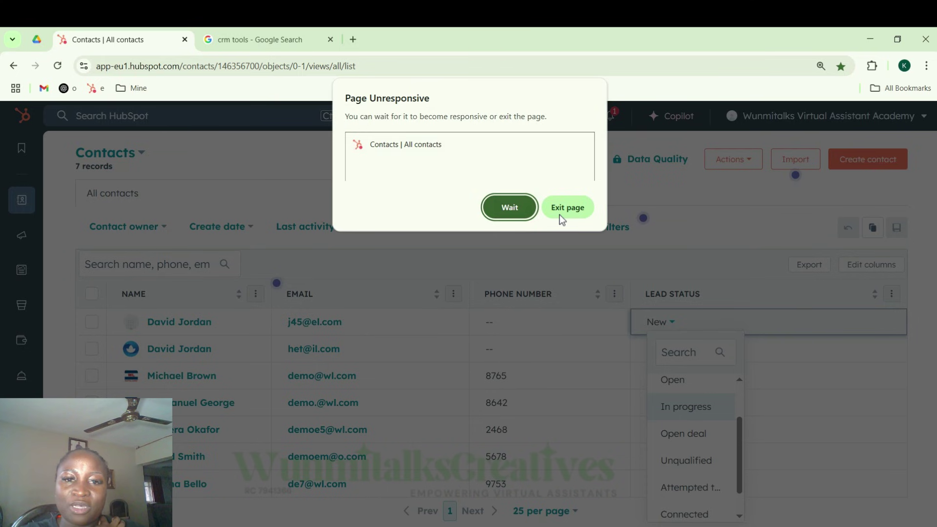
click(510, 208)
scroll(713, 446, down, 2)
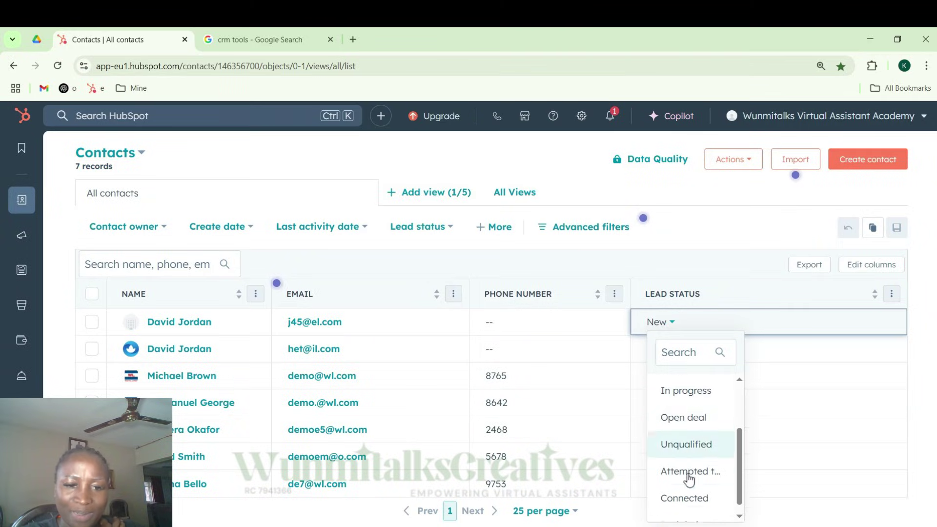
scroll(711, 449, up, 2)
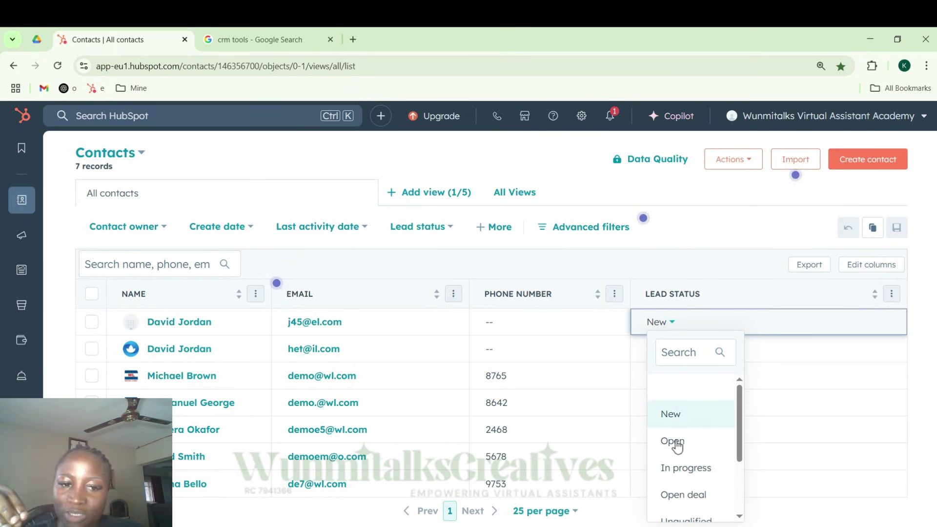
scroll(679, 444, down, 2)
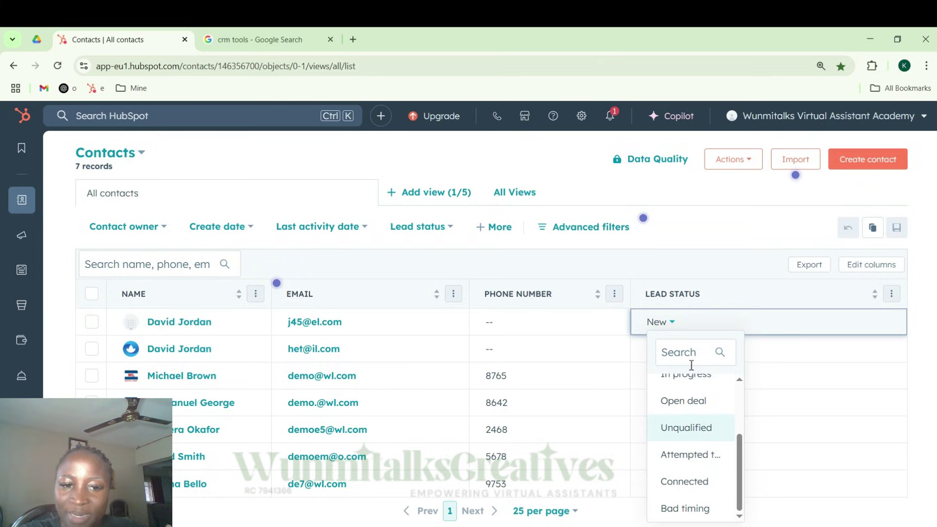
scroll(683, 430, up, 2)
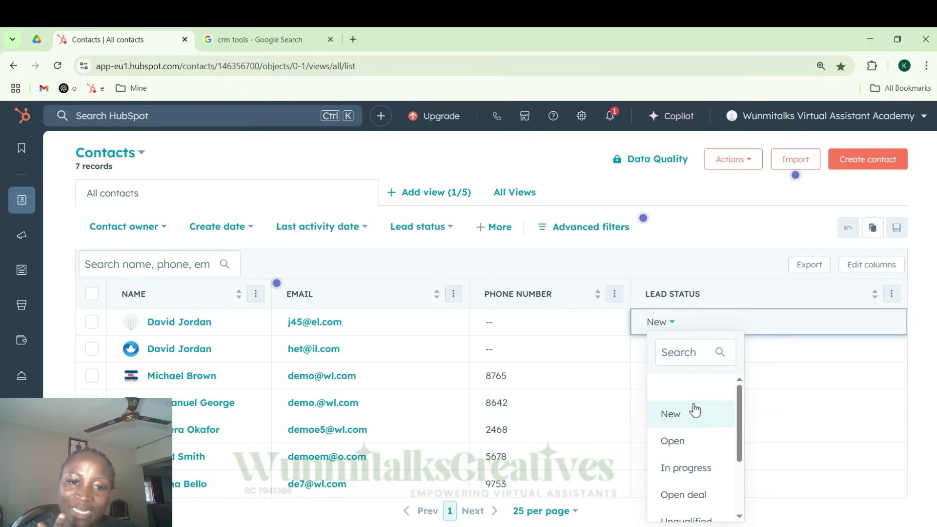
- Dismiss the lead status dropdown with the value kept at New
click(708, 251)
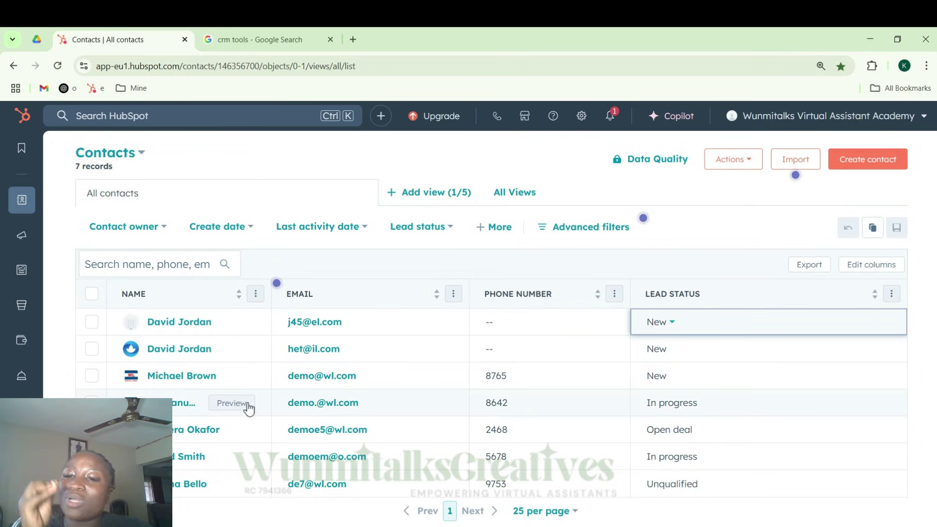
- Search the contacts list by the shared first name, waiting out the unresponsive page
click(147, 267)
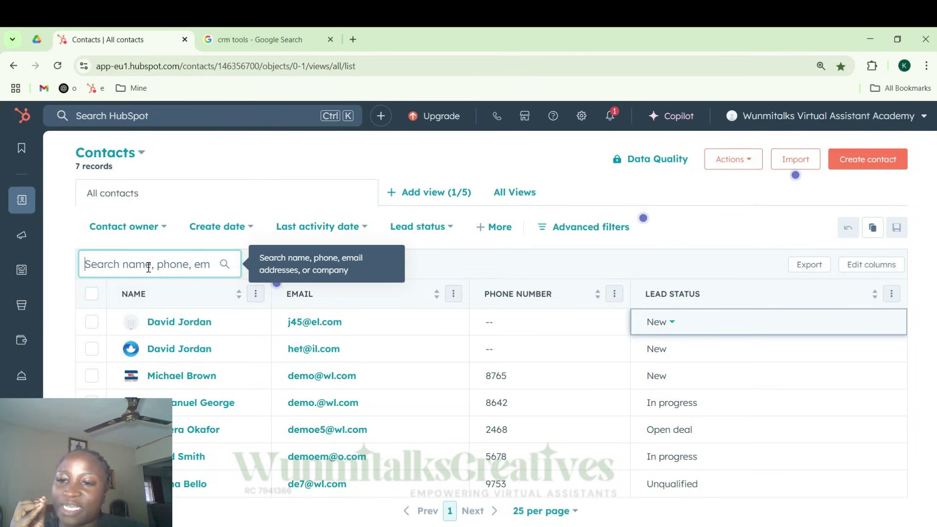
text(David)
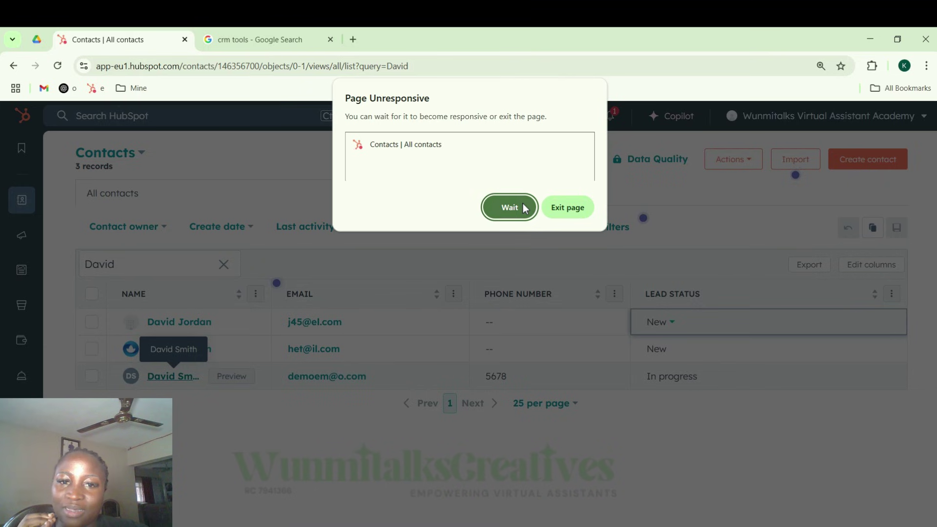
click(523, 215)
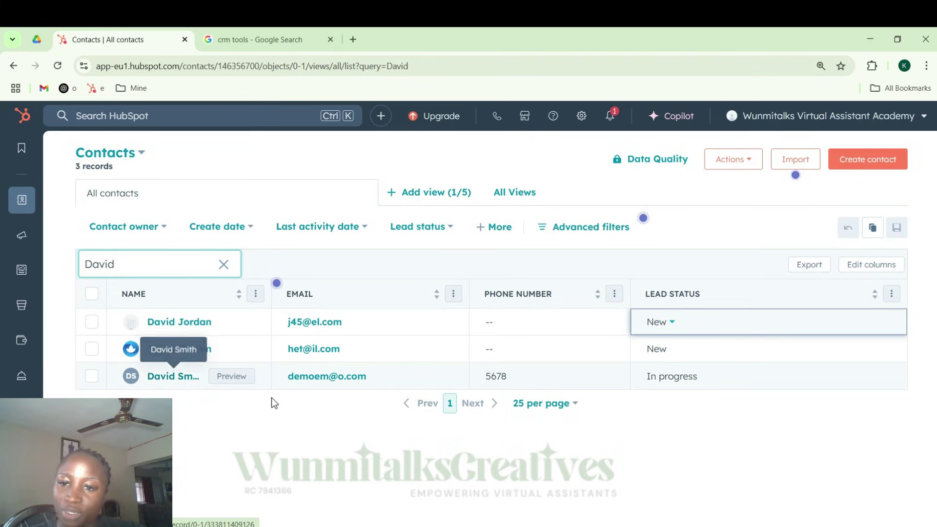
- Open the In-progress contact's record from the filtered list
click(177, 382)
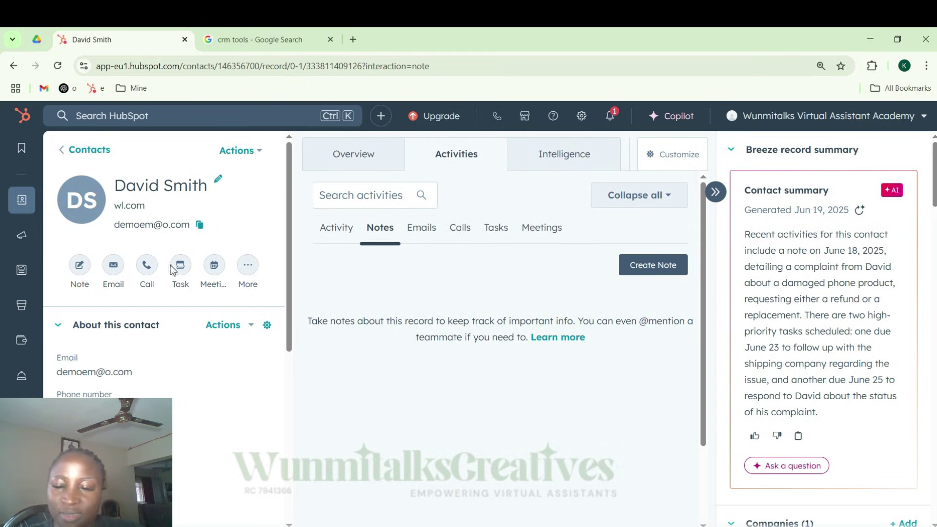
- Write a note saying the received phone was already damaged, replacing the initial summary text
click(91, 274)
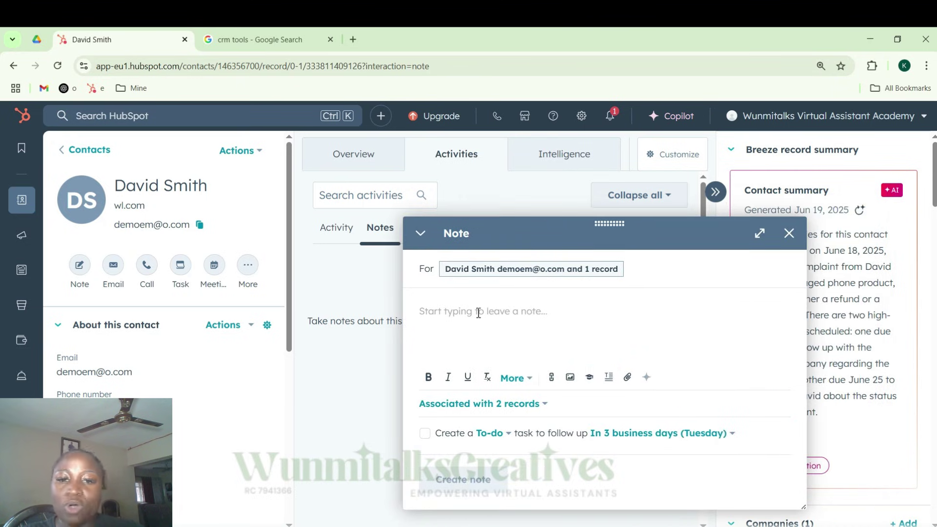
text(Su)
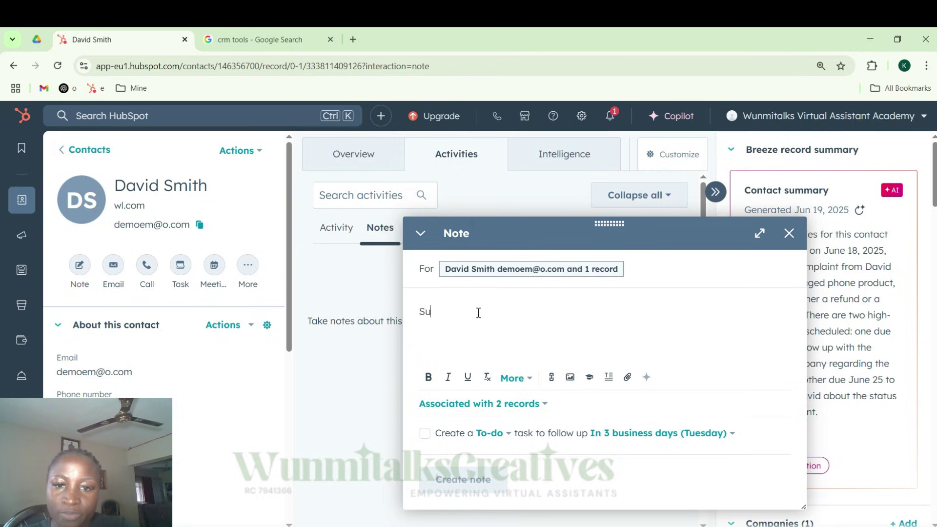
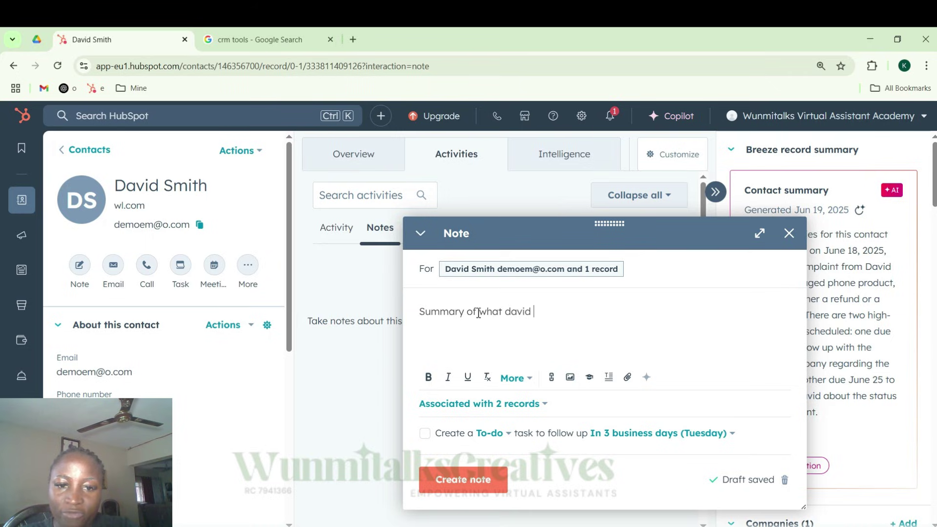
text( dis)
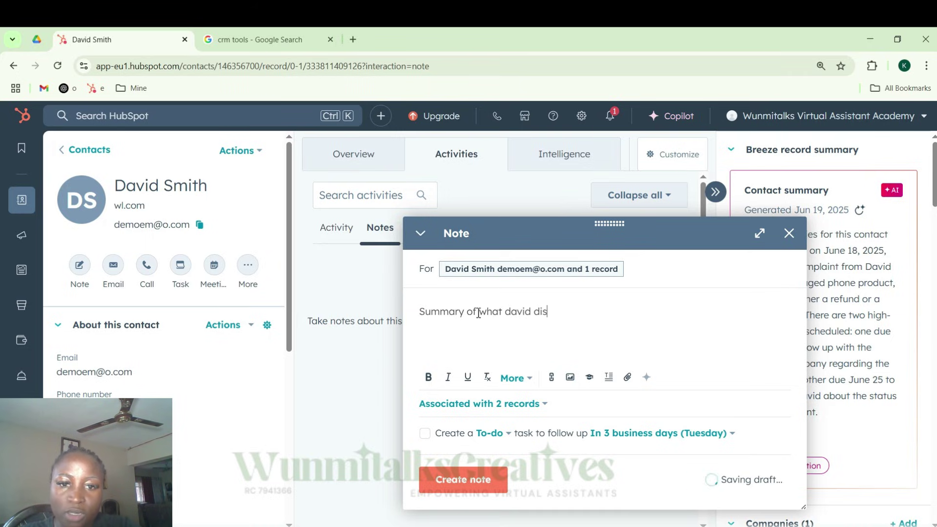
text(cussed with me)
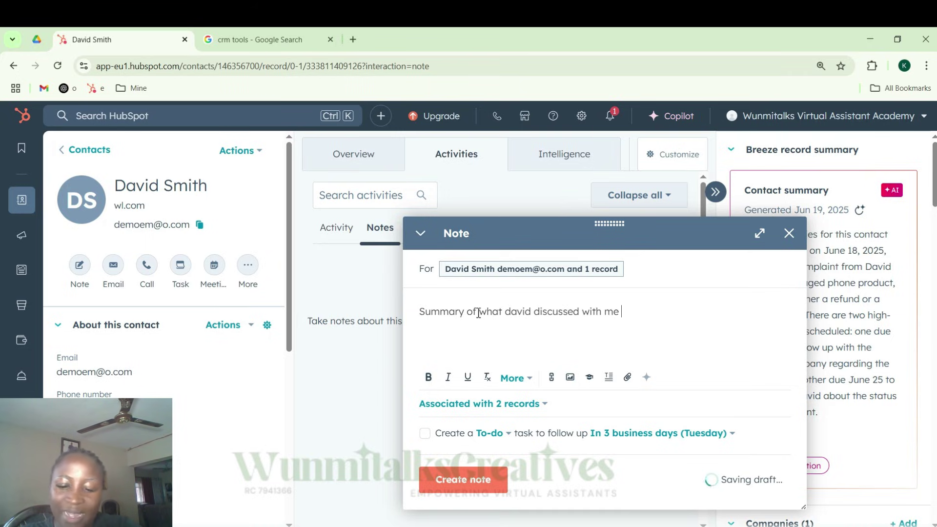
key(ctrl+a)
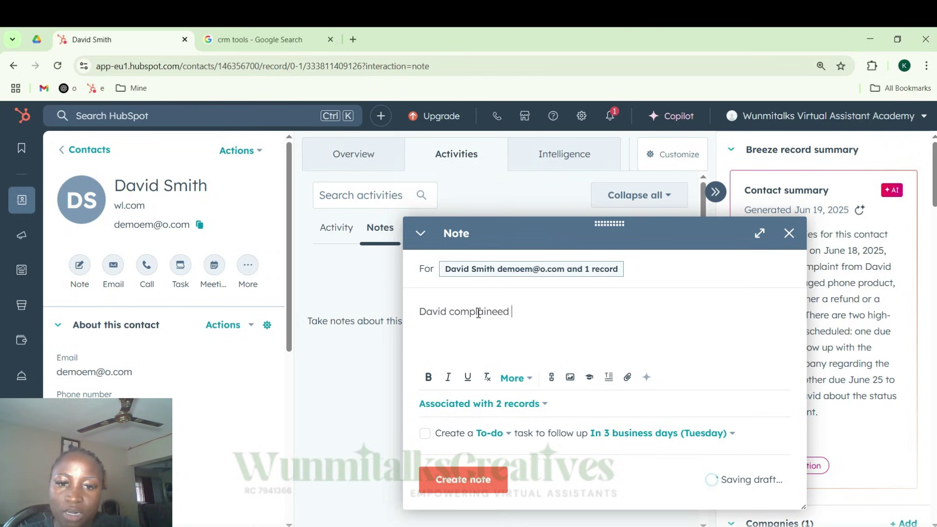
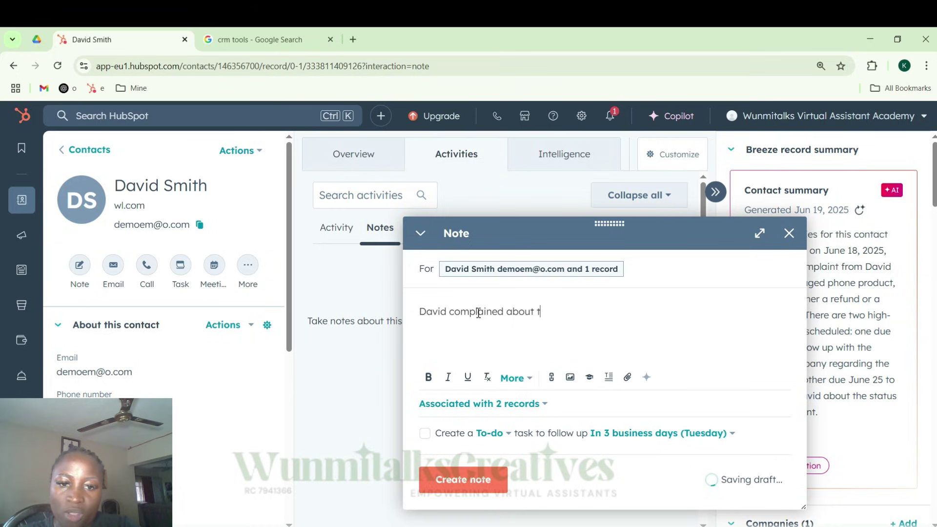
text(he phone he recei)
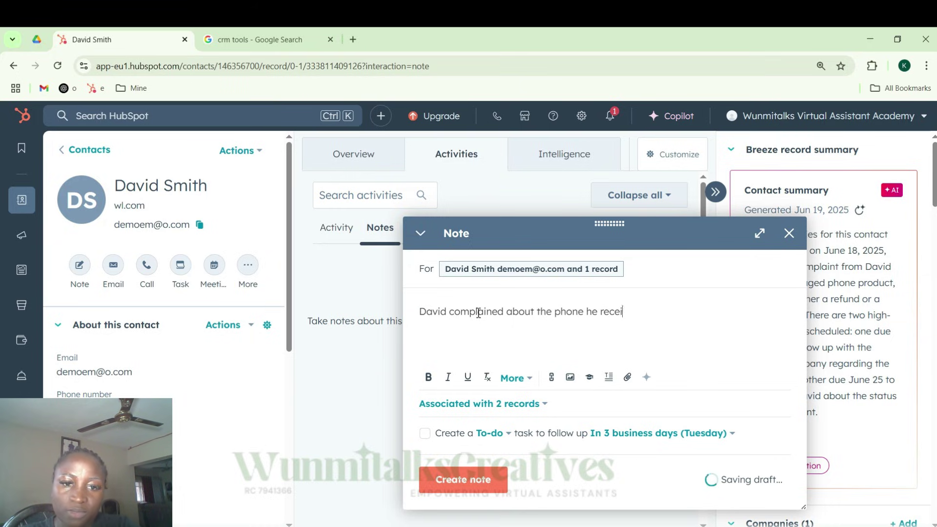
text(ved, that it was )
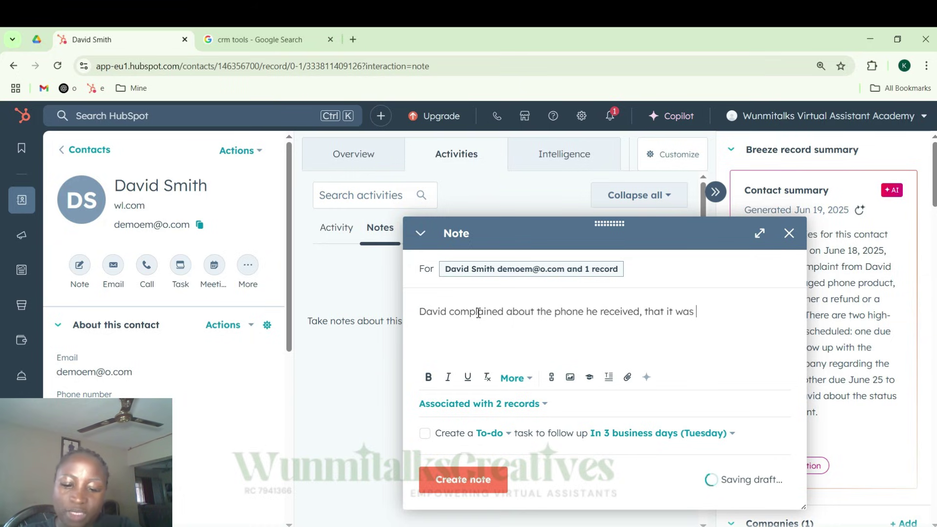
text(already )
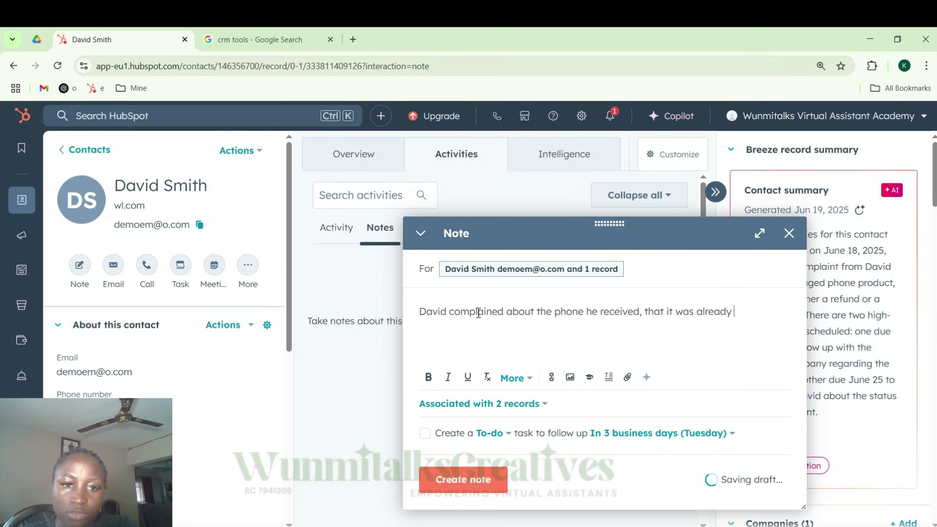
text(damagaed when )
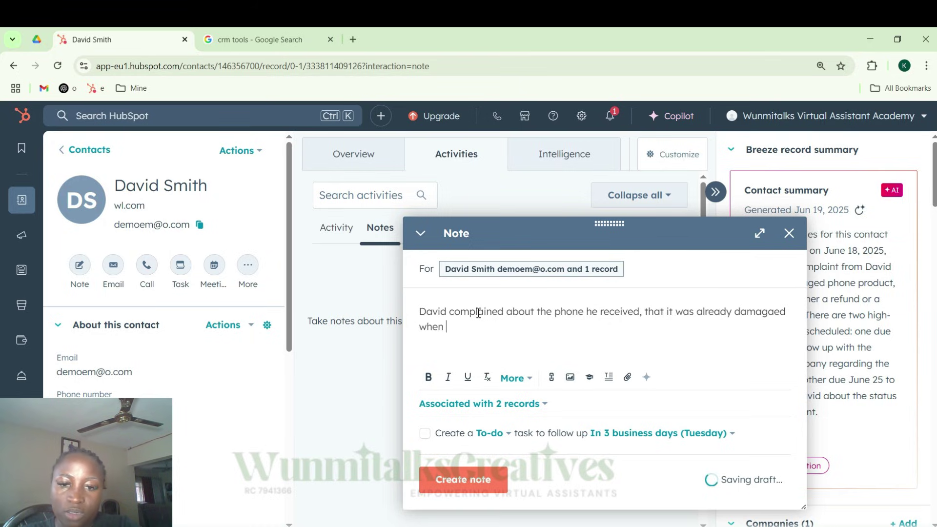
text(he received it a)
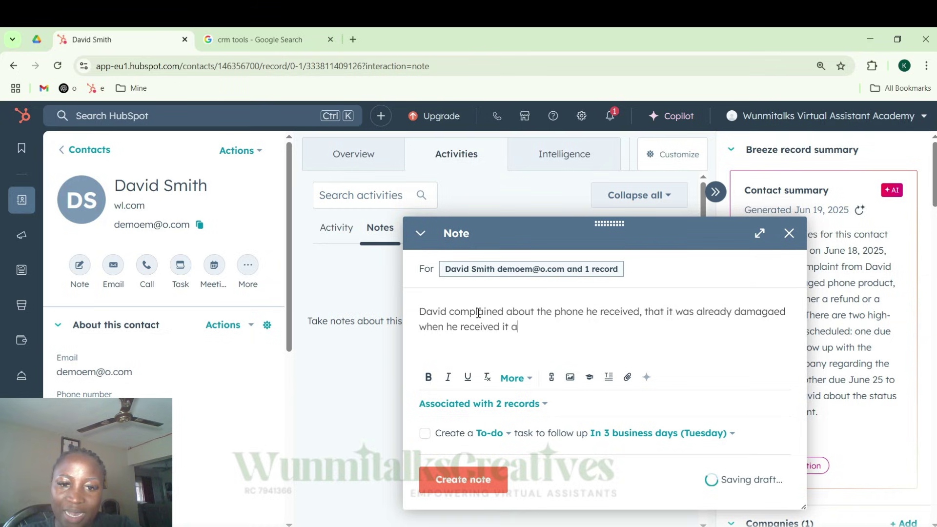
text(nd he is asking for )
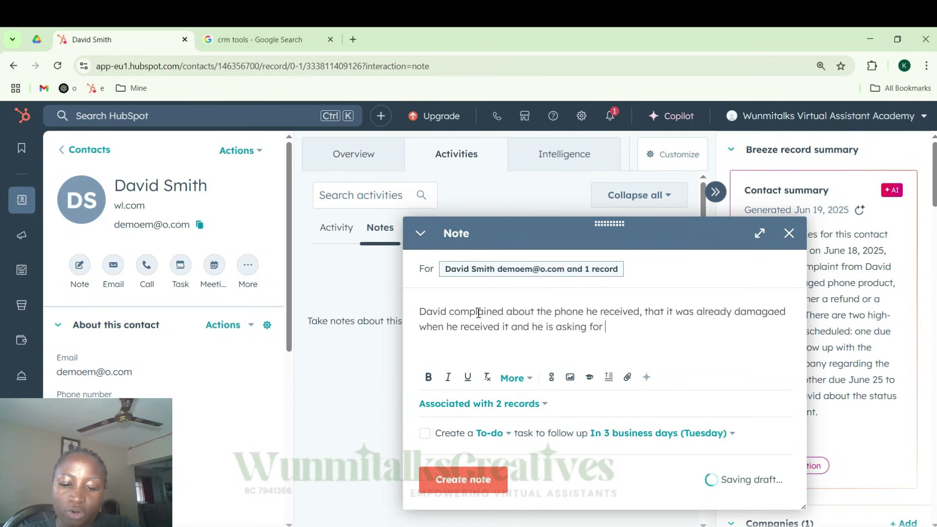
text(refund or replacement)
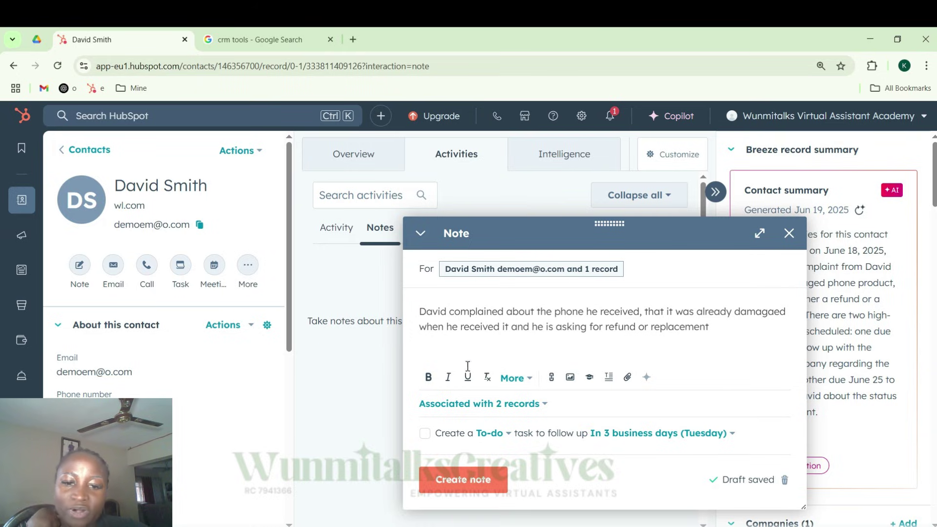
- Create the note so it appears on the contact's activity timeline
click(481, 482)
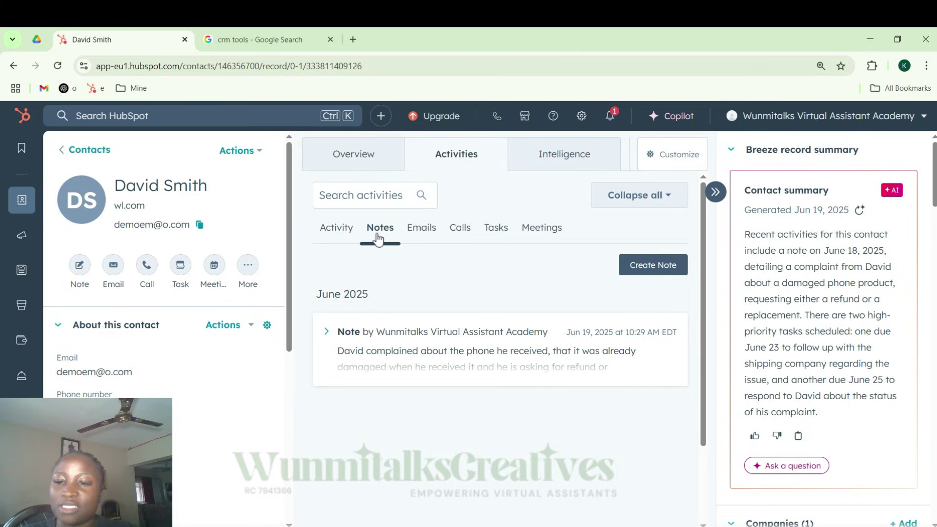
click(115, 269)
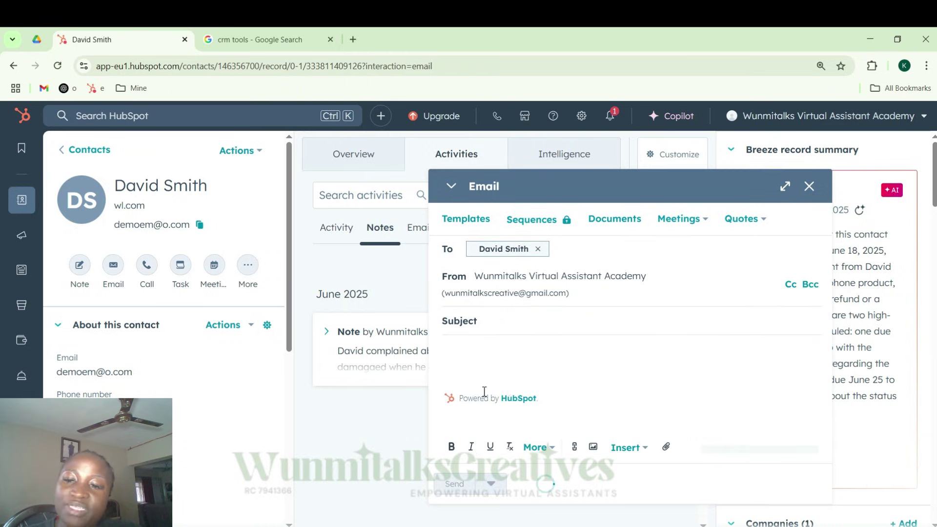
triple_click(509, 294)
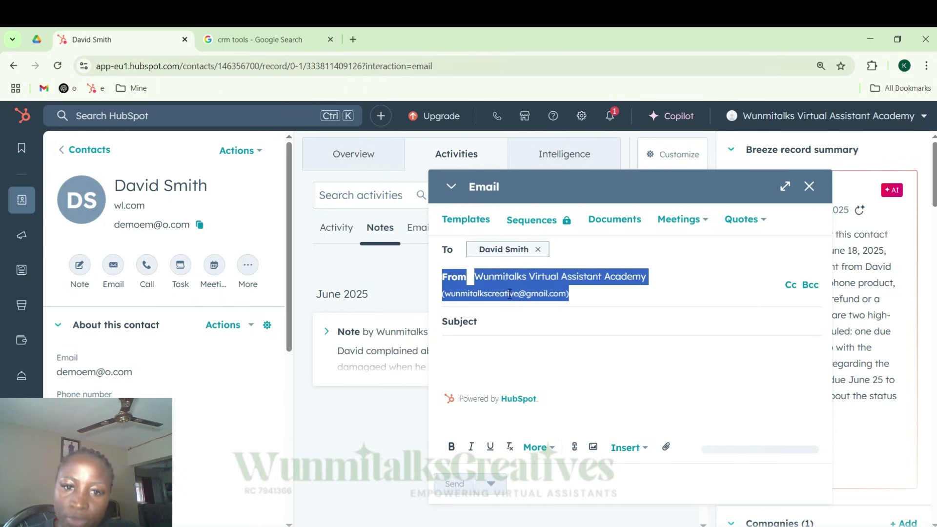
click(478, 320)
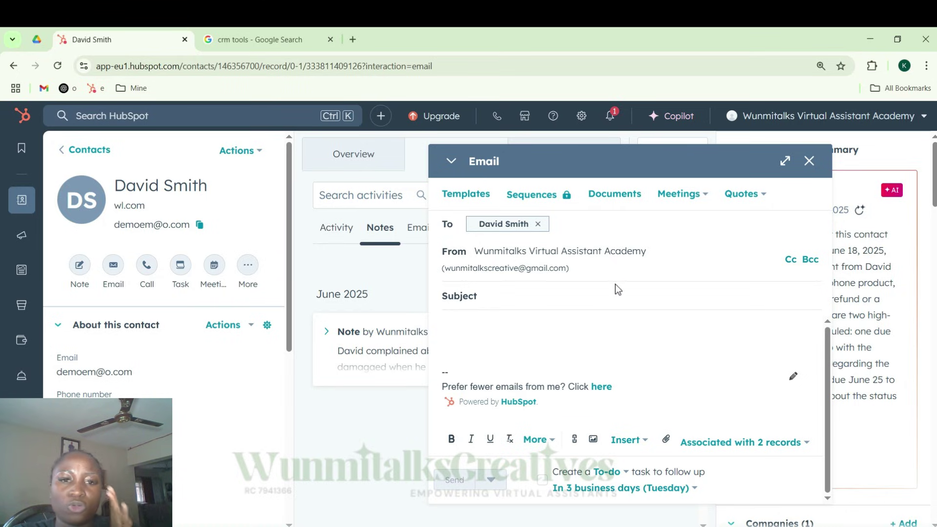
click(807, 166)
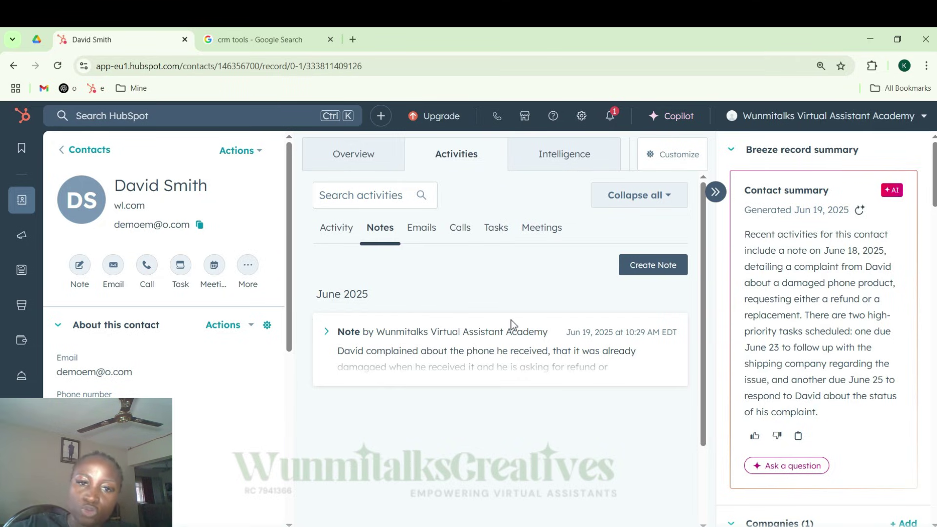
- Switch the Activities view to Tasks, showing the Jun 23 and Jun 25 follow-ups
click(496, 229)
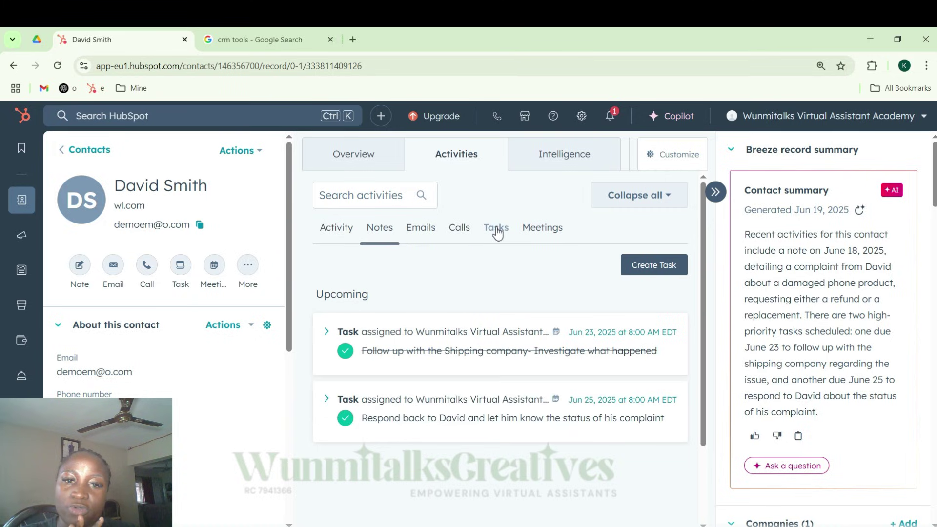
- Start a new task titled to investigate what happened and get back to the contact, due 06/26/2025
click(654, 267)
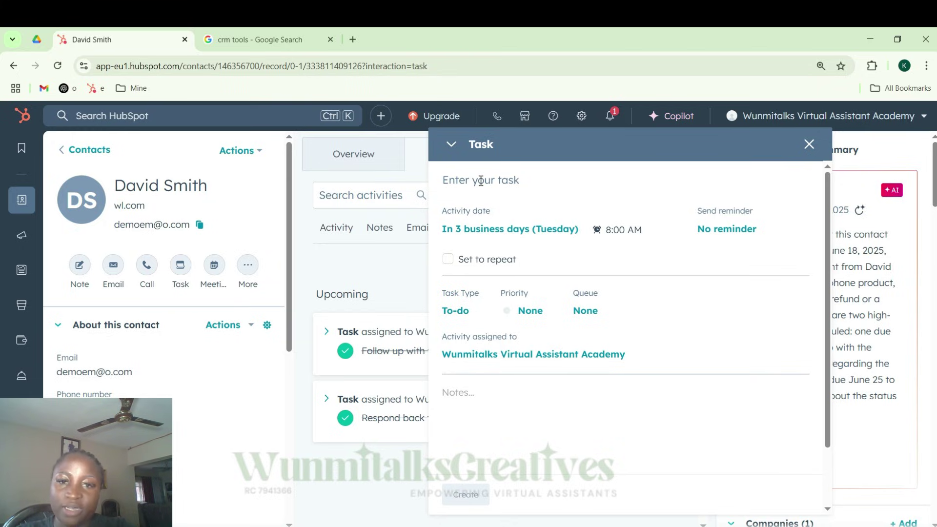
text(Investi)
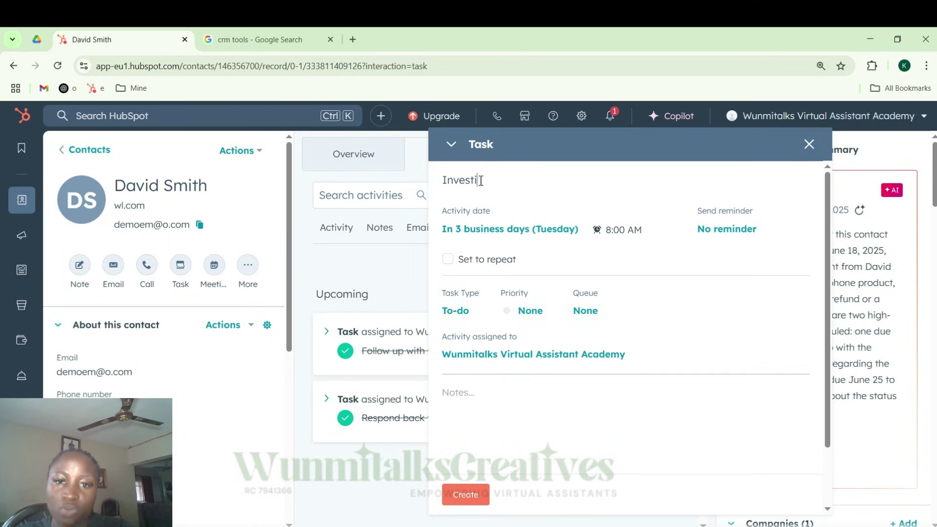
text(gate)
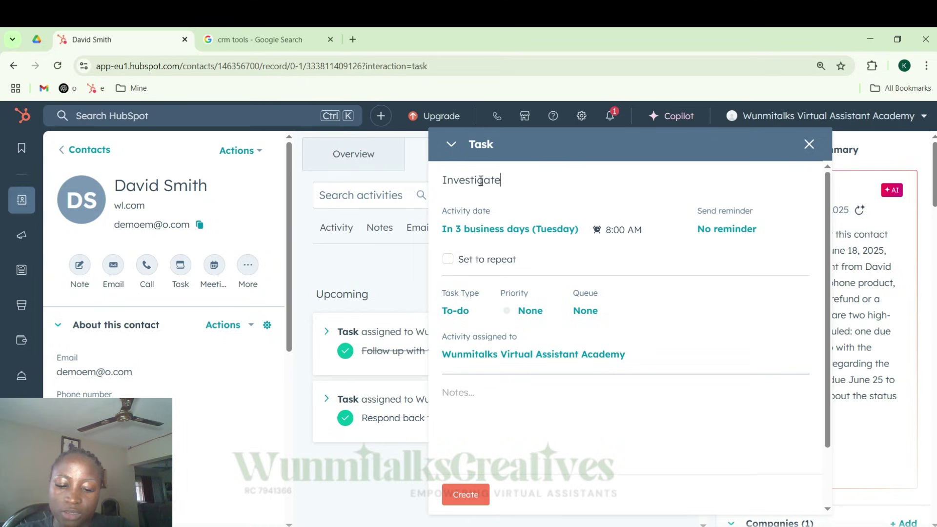
text( what happened and )
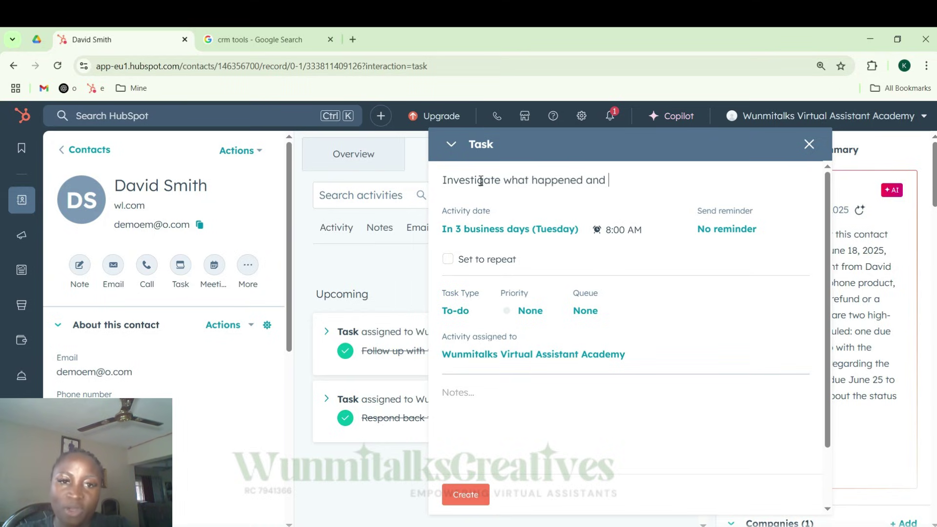
text(get back to )
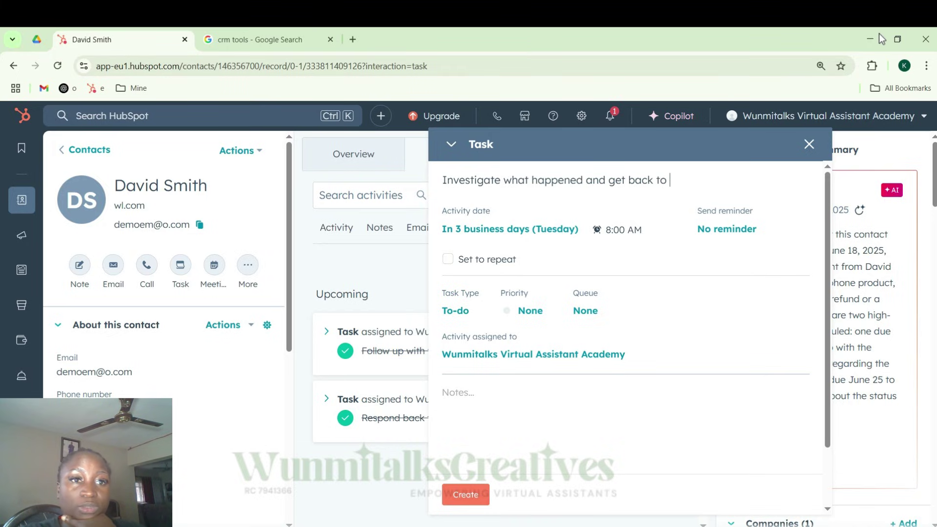
text(David)
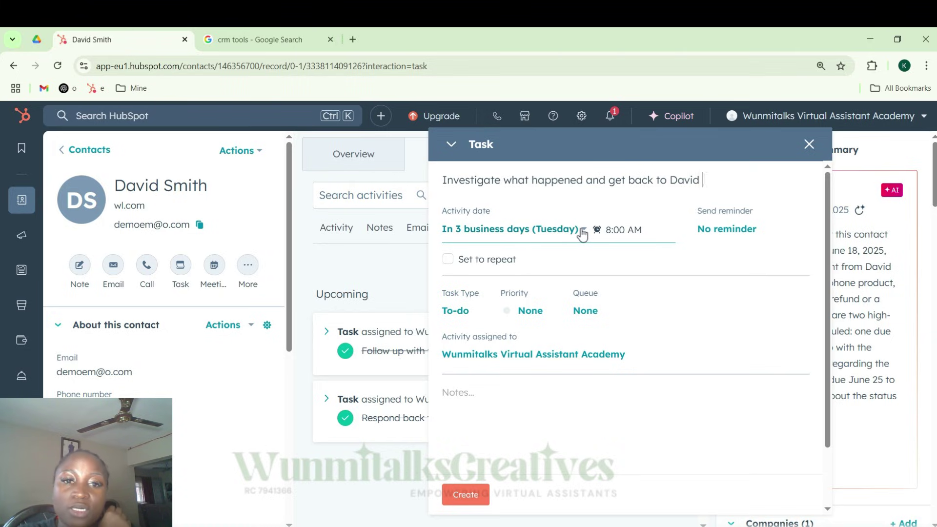
click(582, 234)
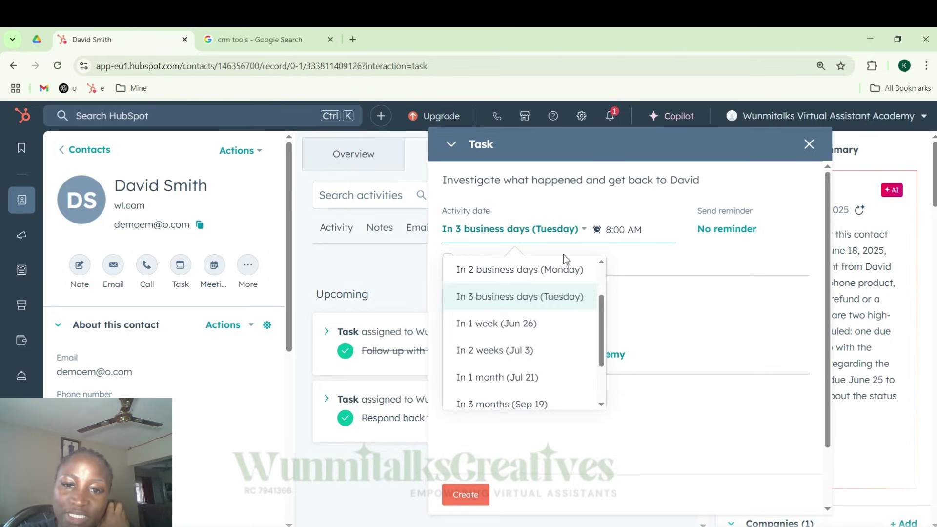
scroll(524, 381, down, 3)
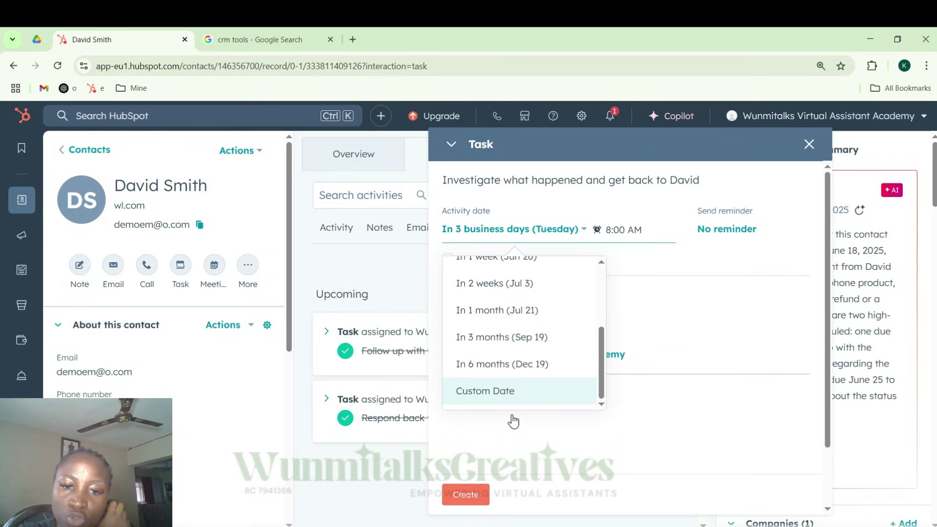
click(511, 390)
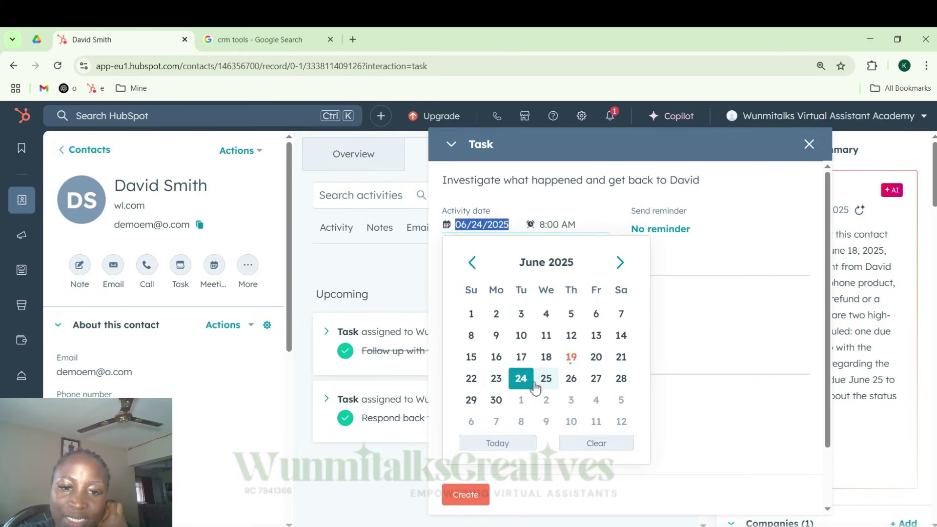
click(572, 379)
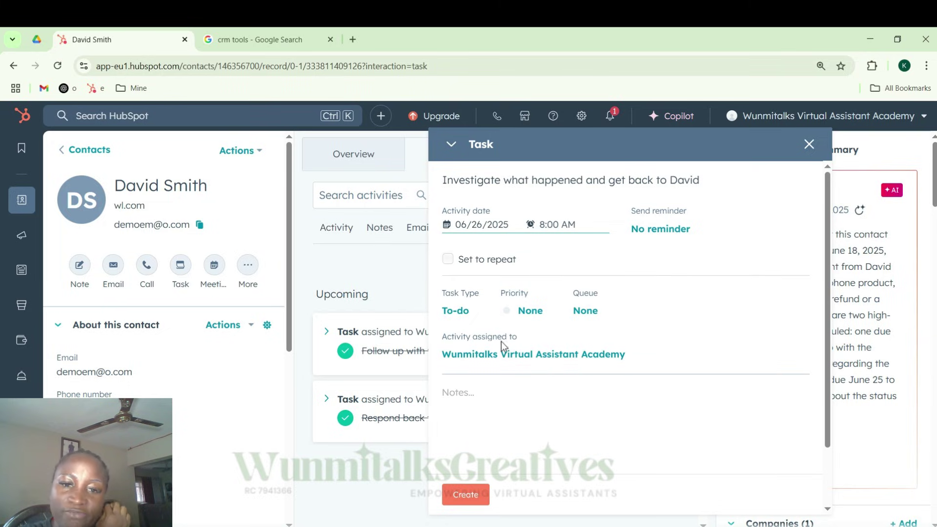
- Keep the task type as To-do and set its priority to High
click(472, 317)
click(470, 317)
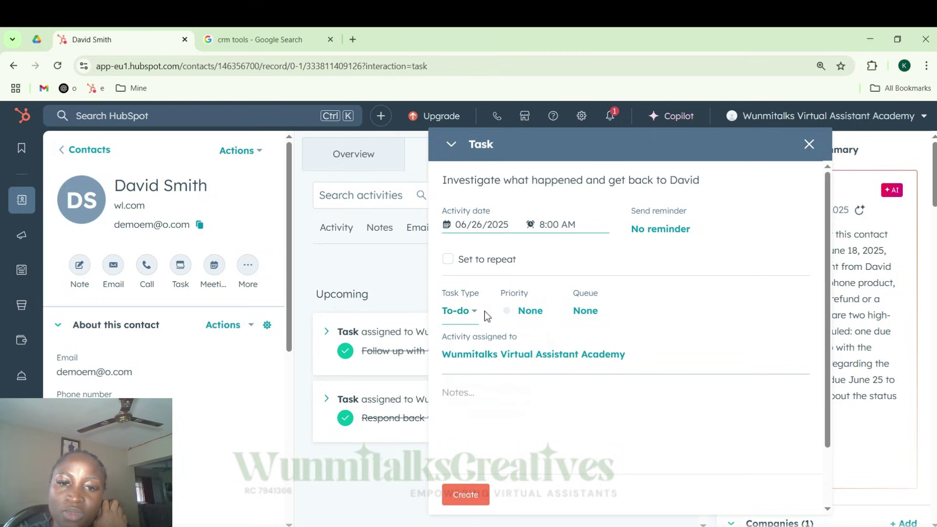
click(533, 312)
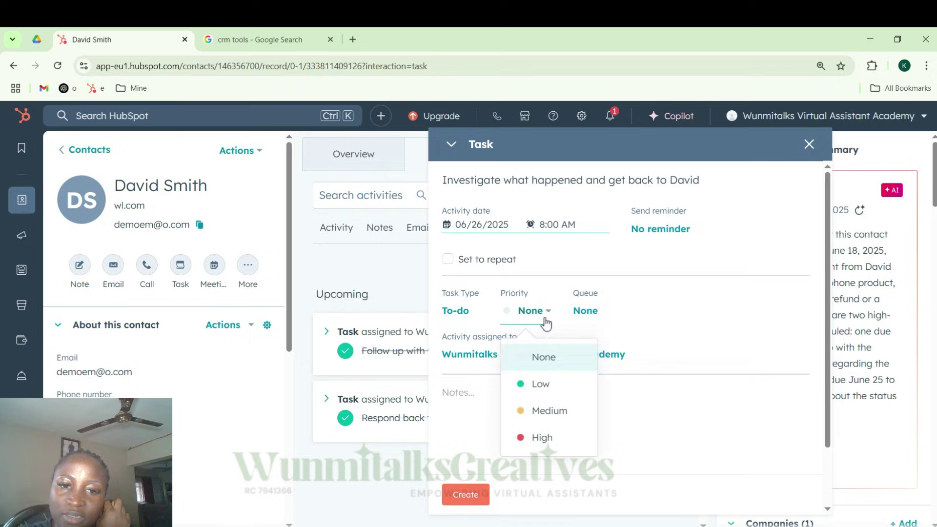
click(542, 439)
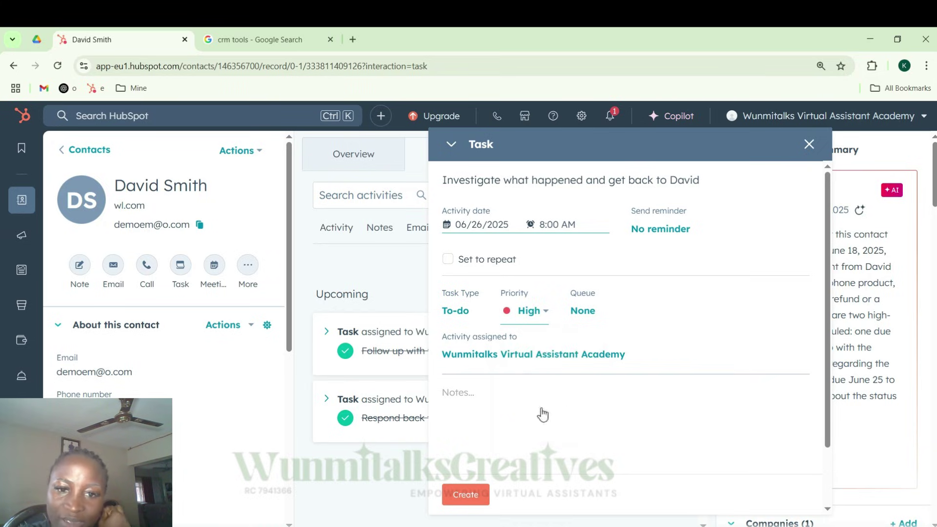
click(537, 318)
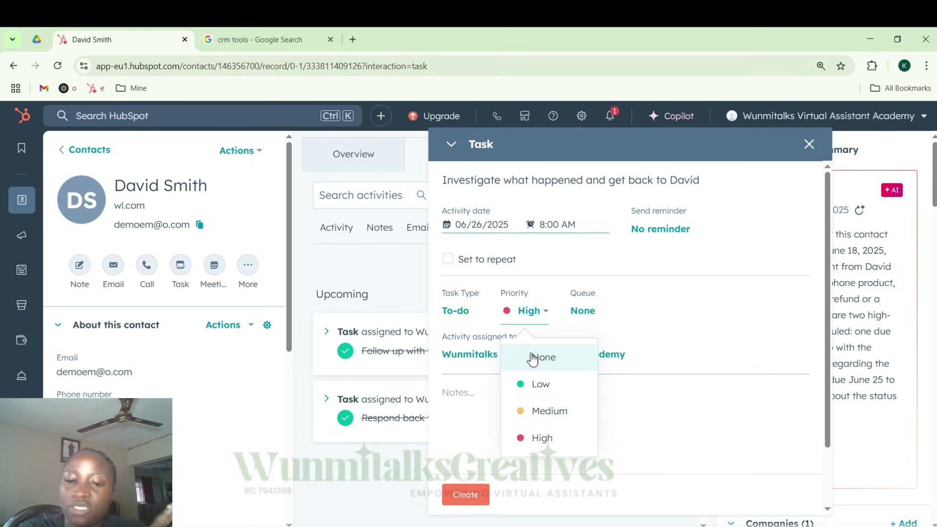
click(545, 438)
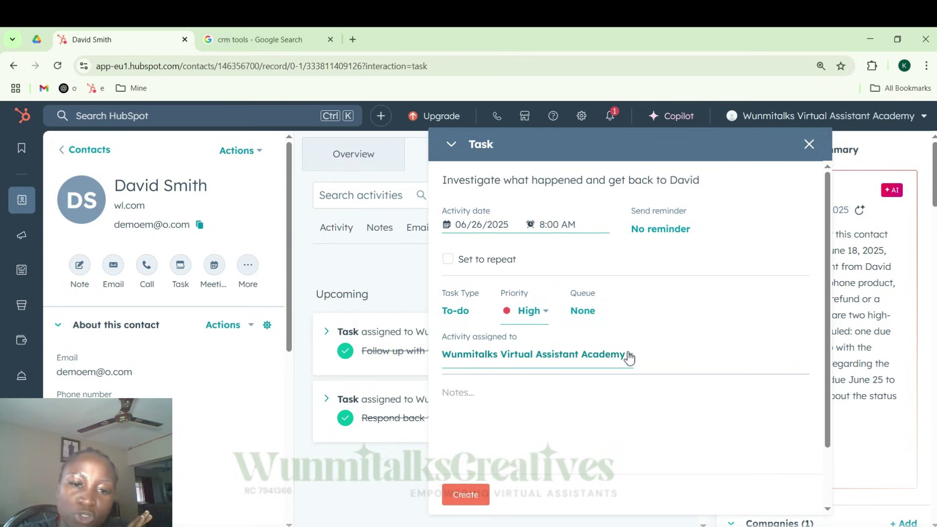
- Type the placeholder text '_ Note here' into the task's Notes field
click(527, 394)
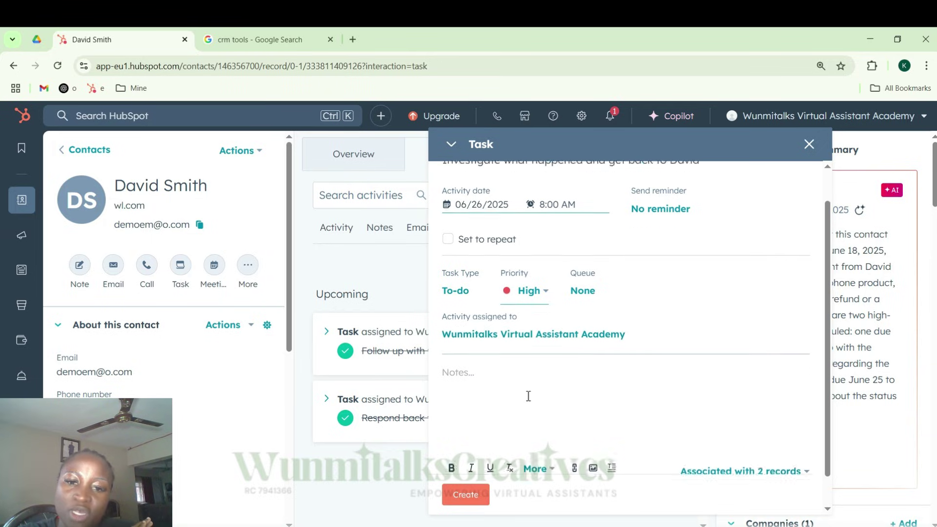
text(_)
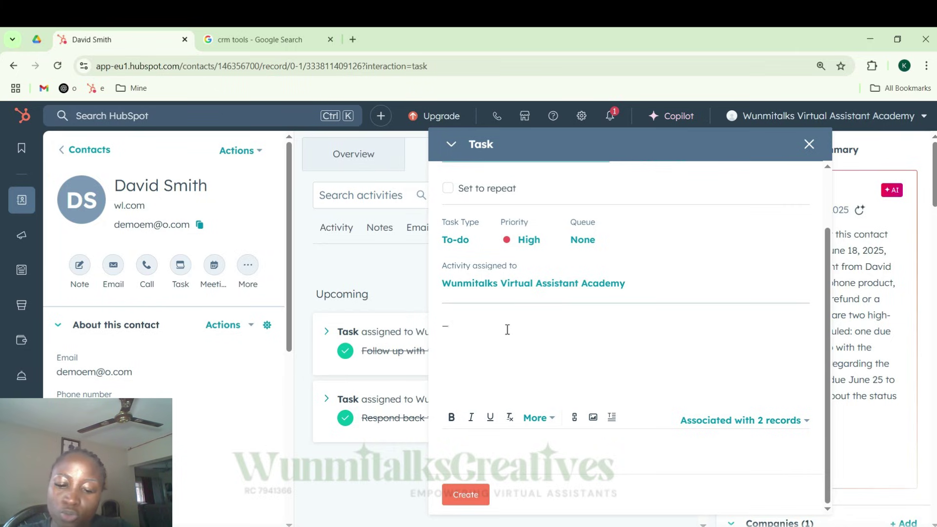
text(No)
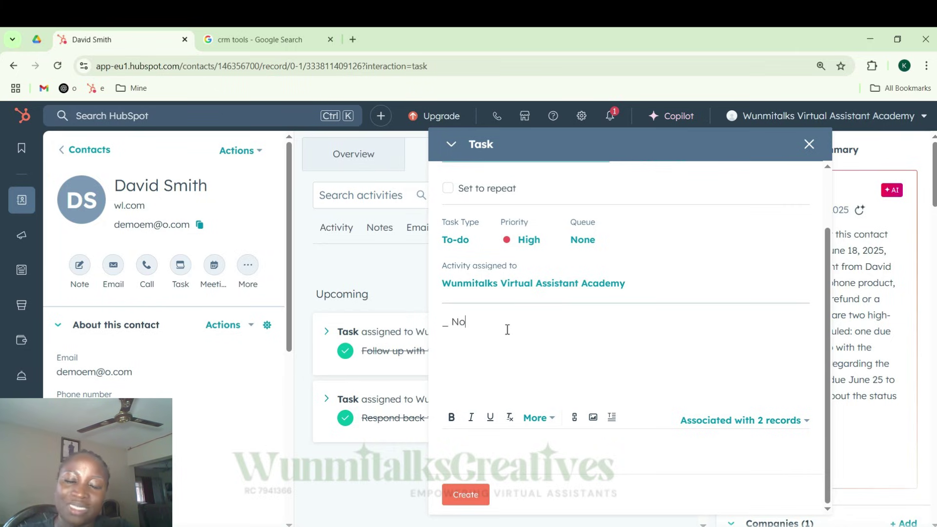
text(te h)
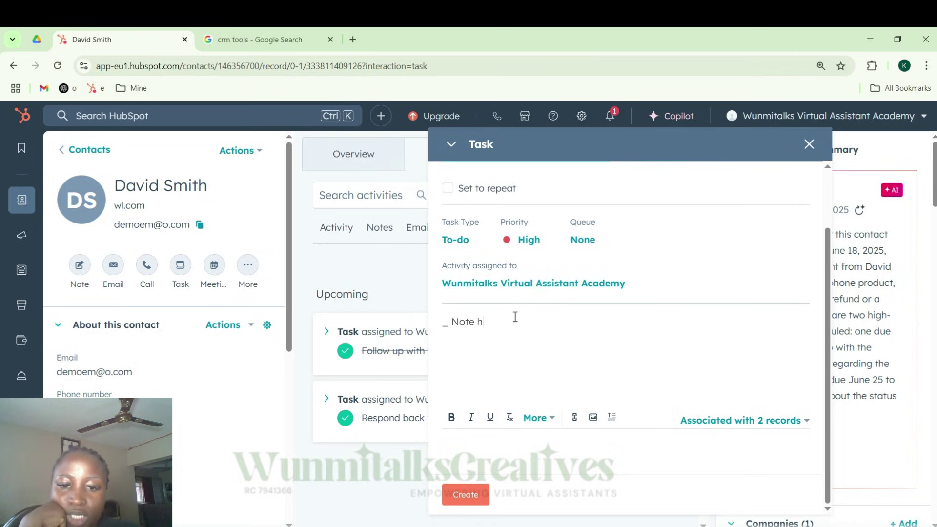
text(ere)
- Create the task, confirm it under Upcoming tasks due June 26, then head to CRM Tasks
click(467, 493)
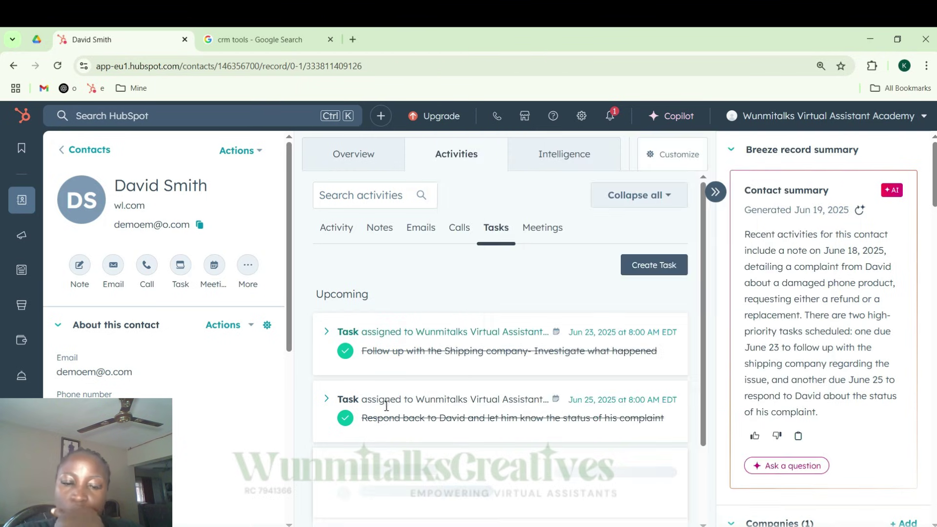
scroll(441, 387, down, 2)
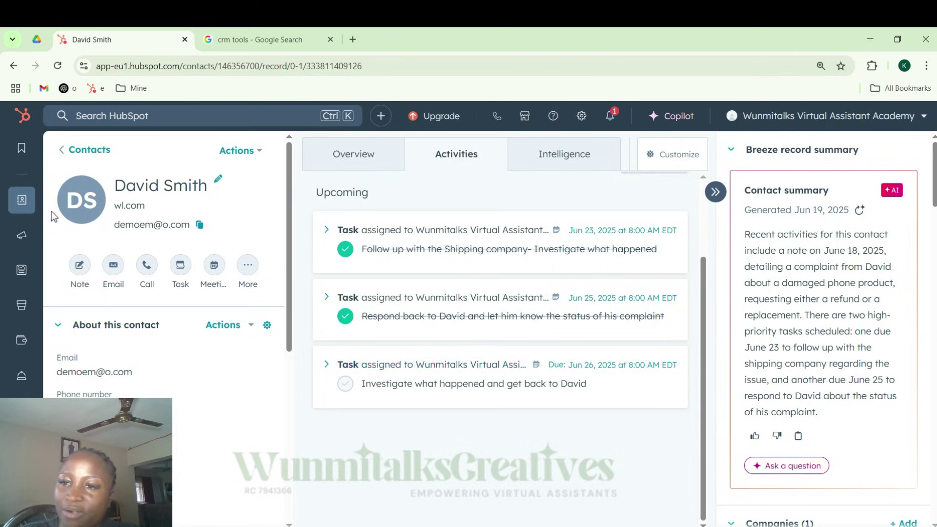
mouse_move(25, 201)
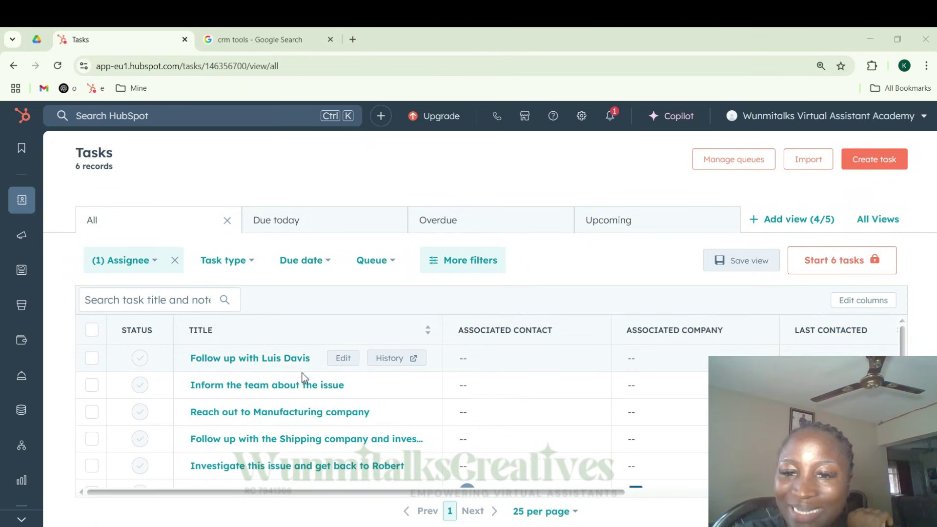
scroll(220, 396, down, 1)
scroll(236, 400, up, 1)
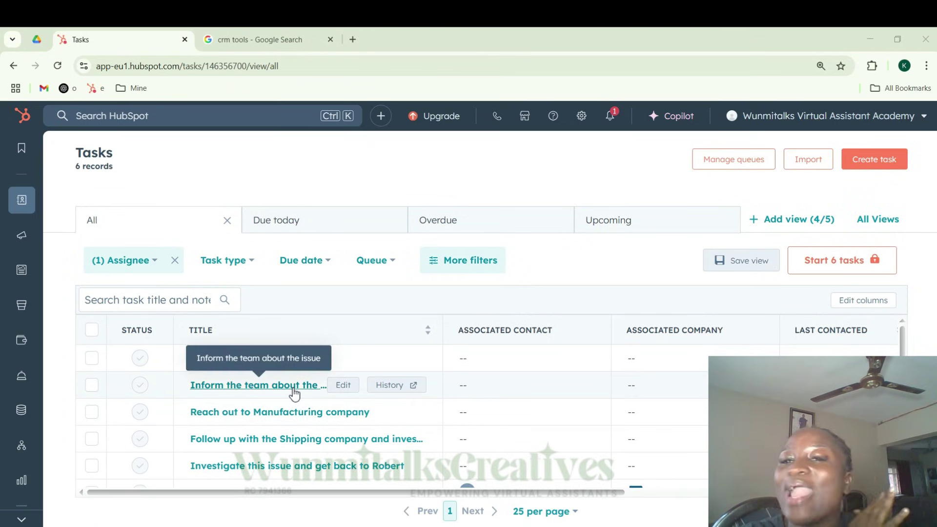
scroll(341, 422, down, 1)
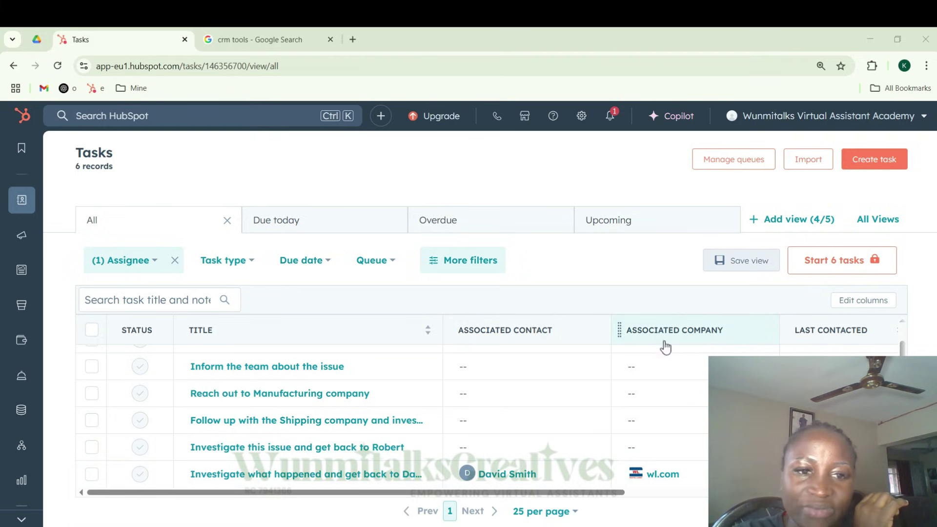
scroll(665, 348, up, 1)
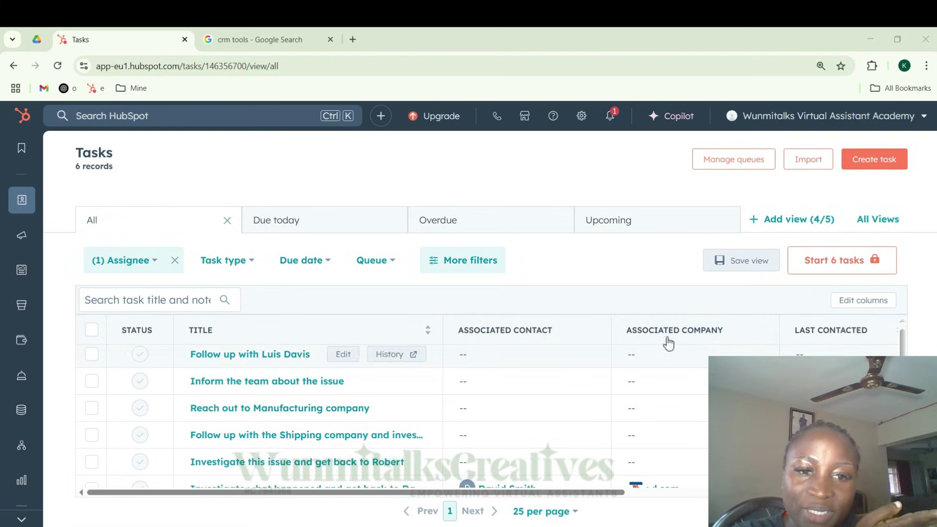
scroll(660, 432, down, 1)
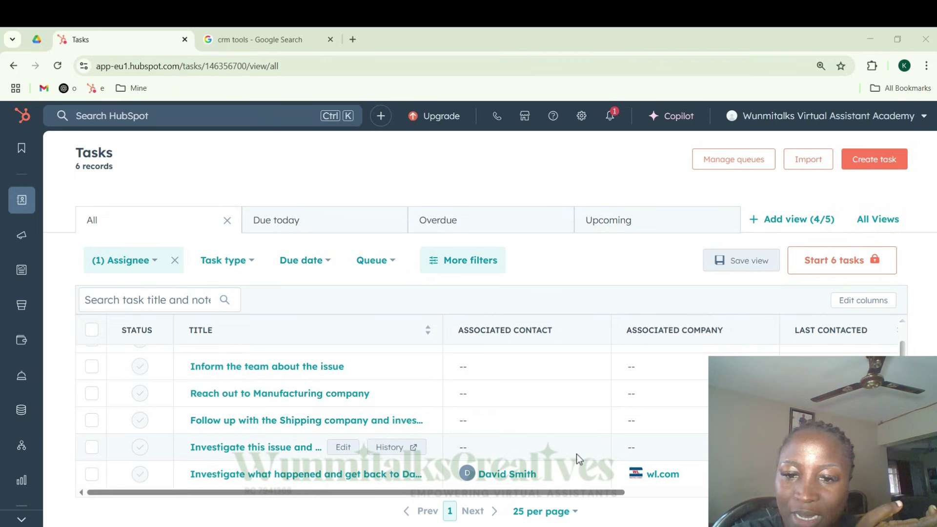
scroll(387, 409, up, 1)
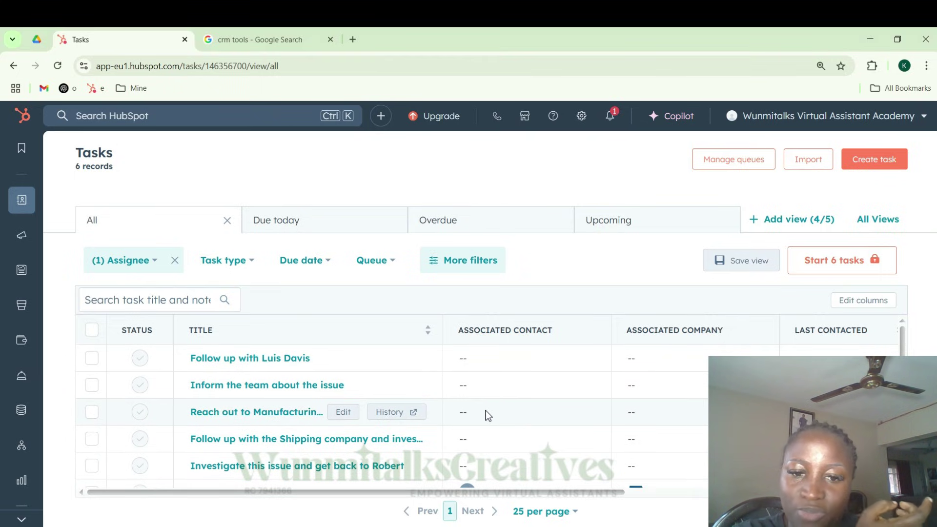
scroll(498, 385, down, 1)
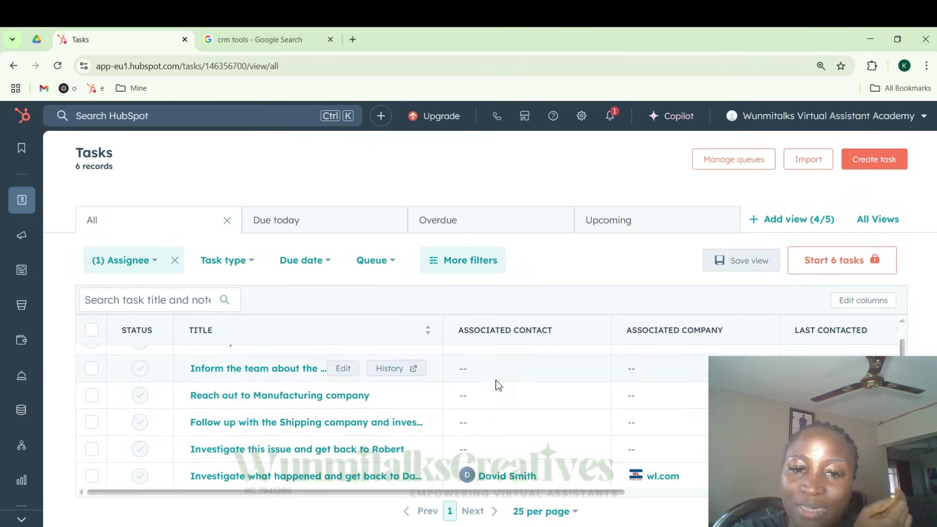
scroll(496, 382, up, 1)
scroll(262, 371, down, 1)
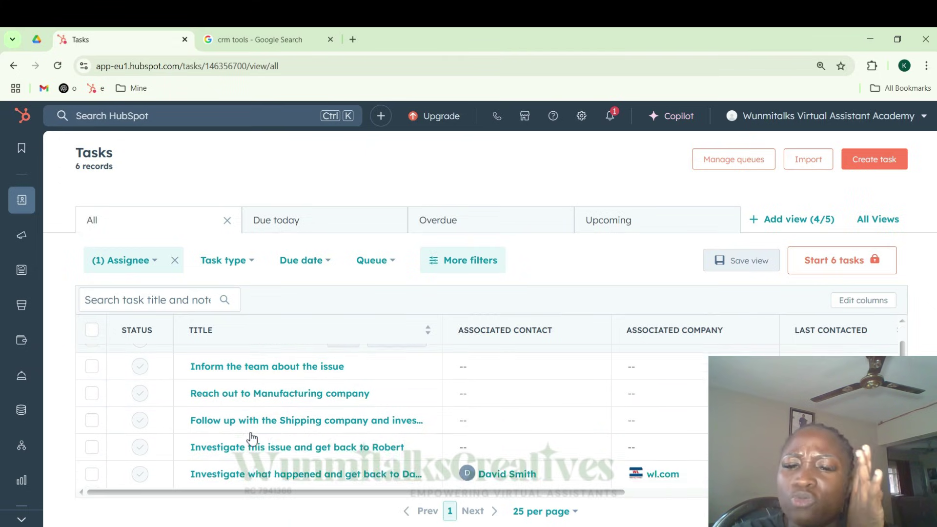
scroll(278, 347, up, 1)
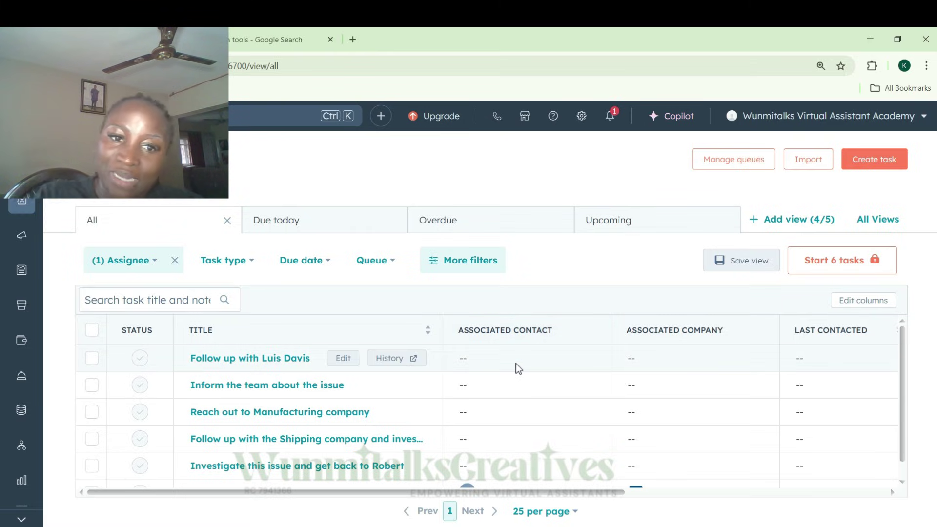
scroll(784, 362, right, 8)
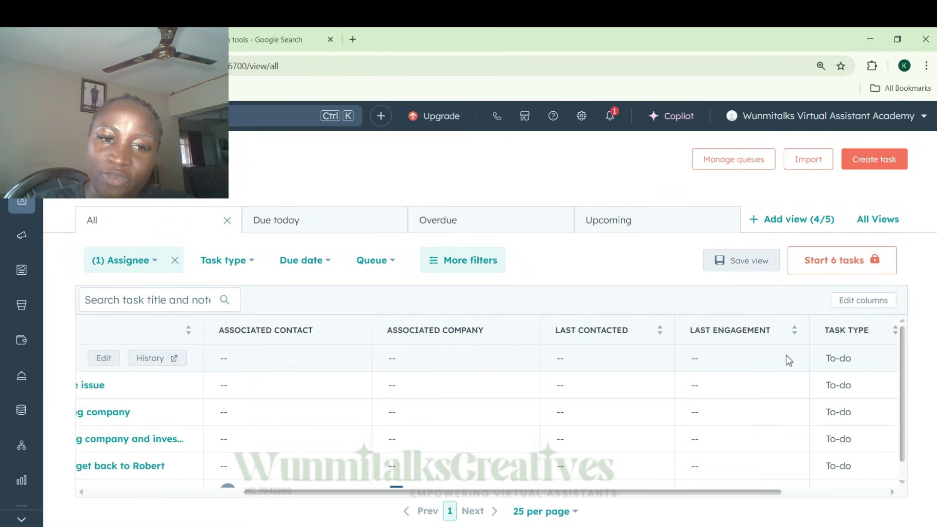
scroll(798, 393, down, 2)
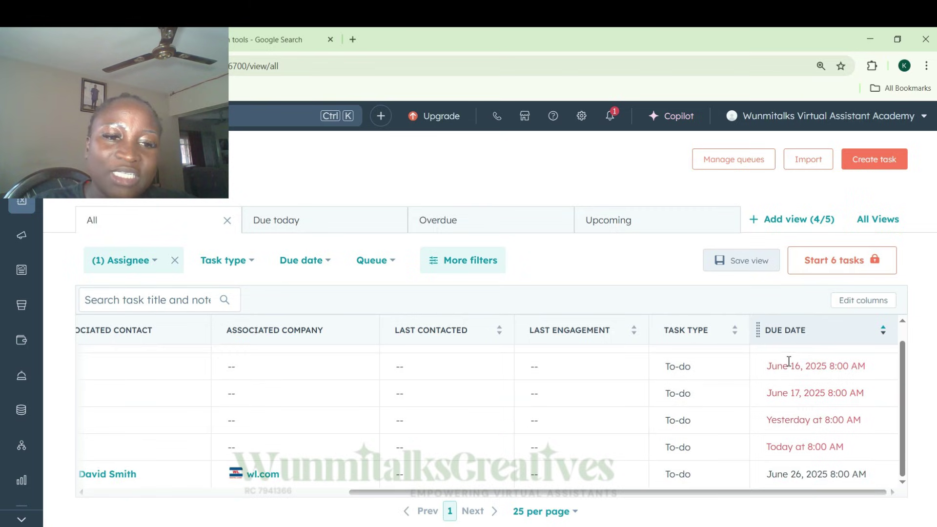
scroll(803, 435, up, 2)
scroll(805, 410, down, 1)
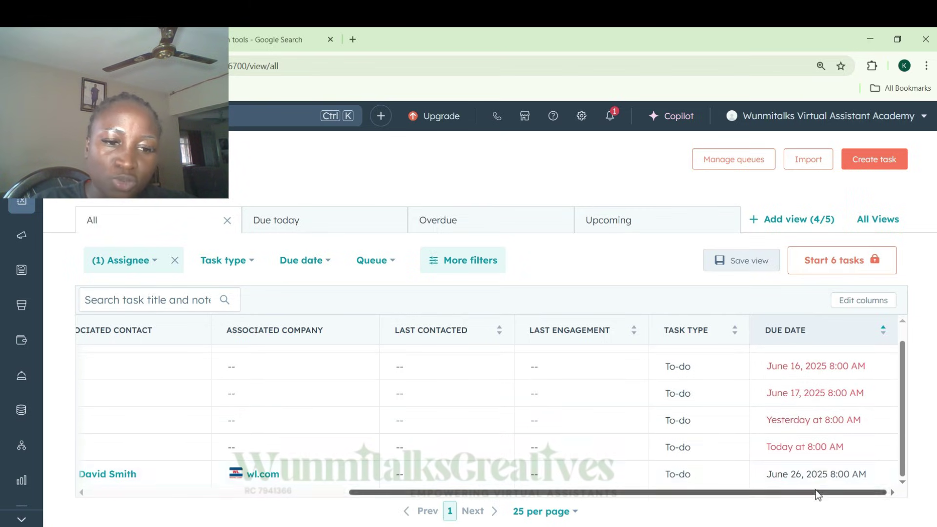
scroll(815, 459, up, 1)
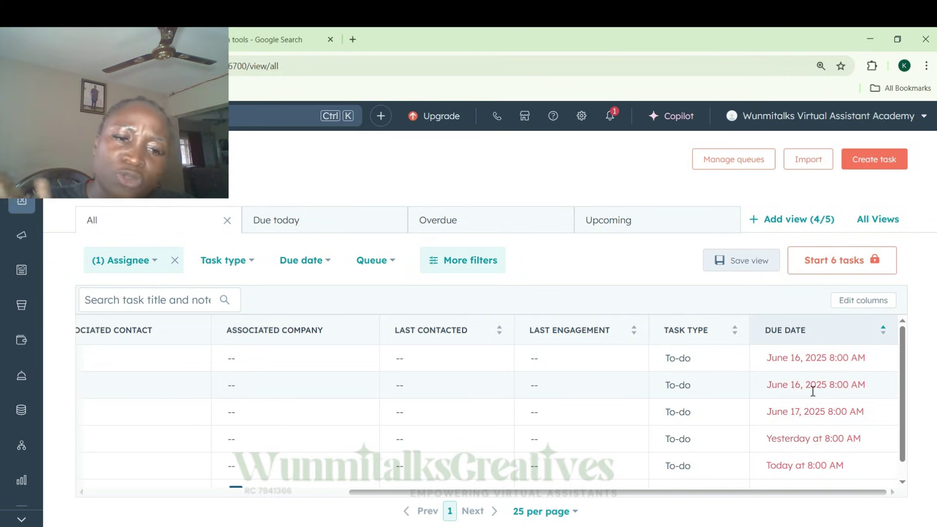
scroll(820, 430, down, 1)
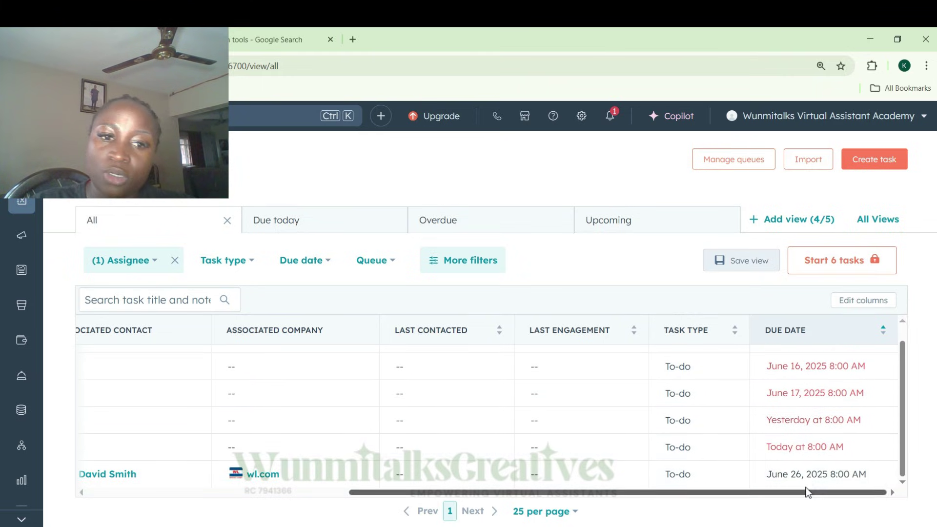
scroll(807, 414, up, 1)
scroll(808, 421, left, 10)
scroll(808, 421, down, 1)
scroll(807, 414, up, 1)
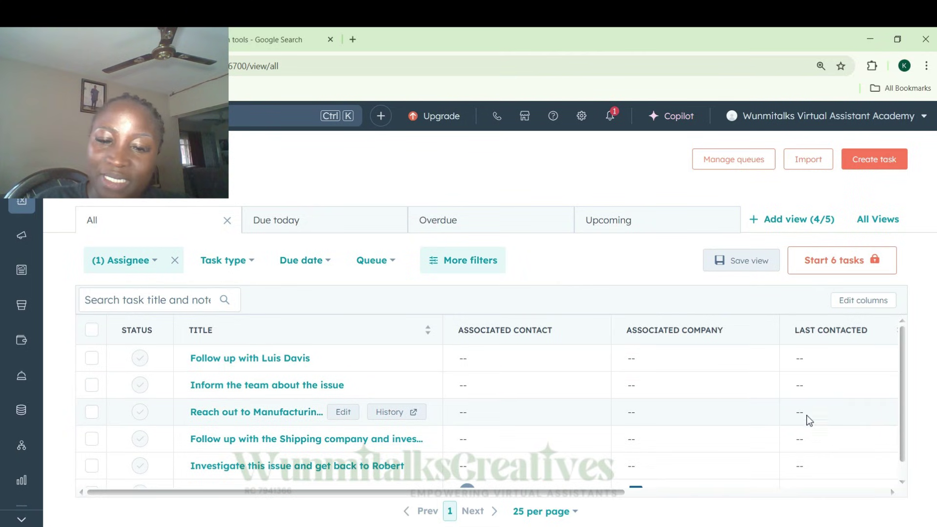
scroll(496, 351, down, 1)
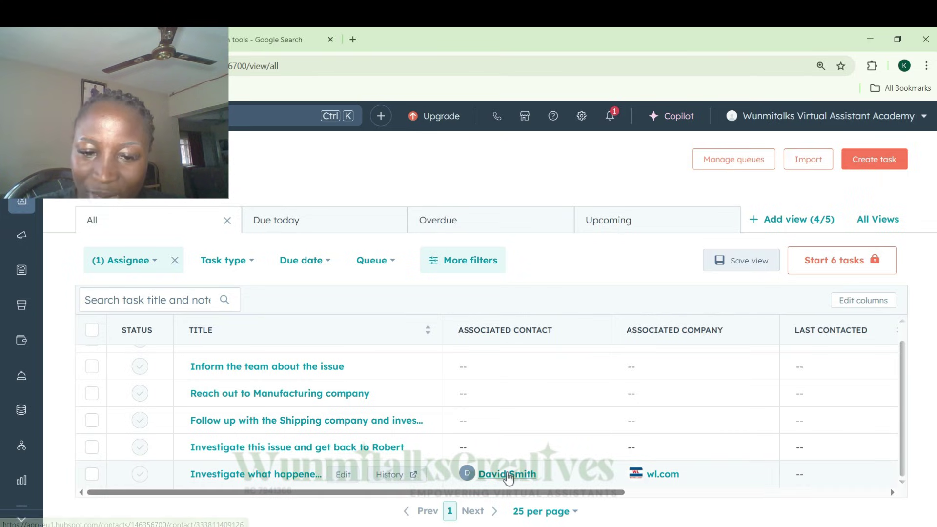
- Open the 'Investigate what happened…' task from the Tasks table onto the contact's record
click(243, 477)
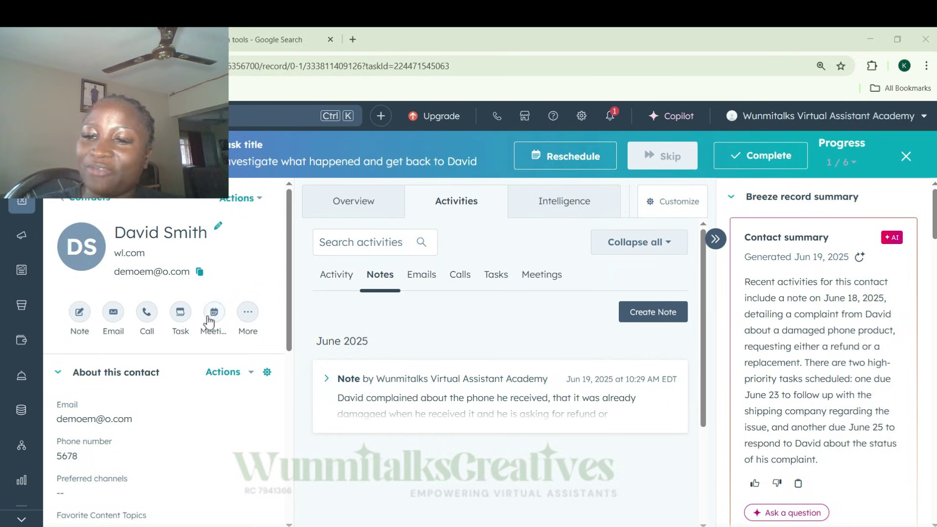
scroll(180, 403, down, 4)
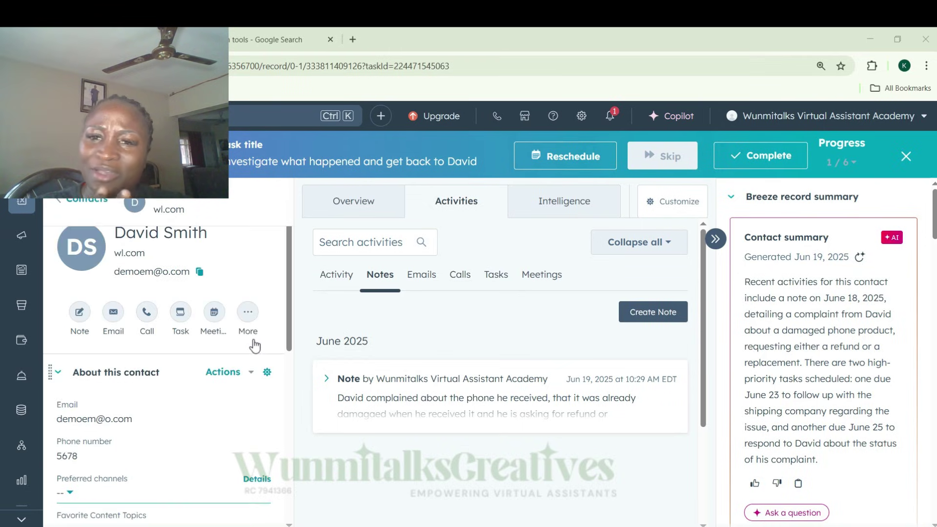